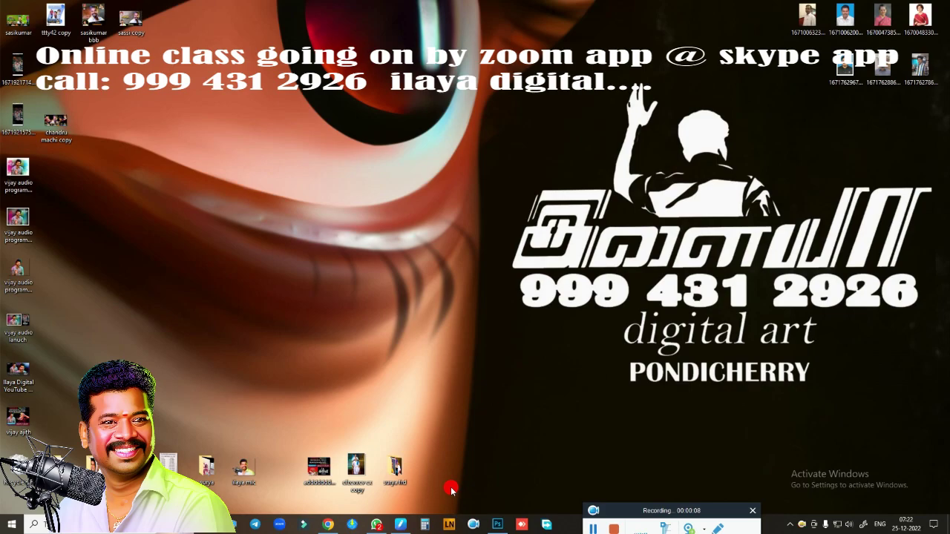
# Open the Desktop screenshot 1671921575996.jpg of the man in a grey shirt and zoom in.
pyautogui.click(498, 524)
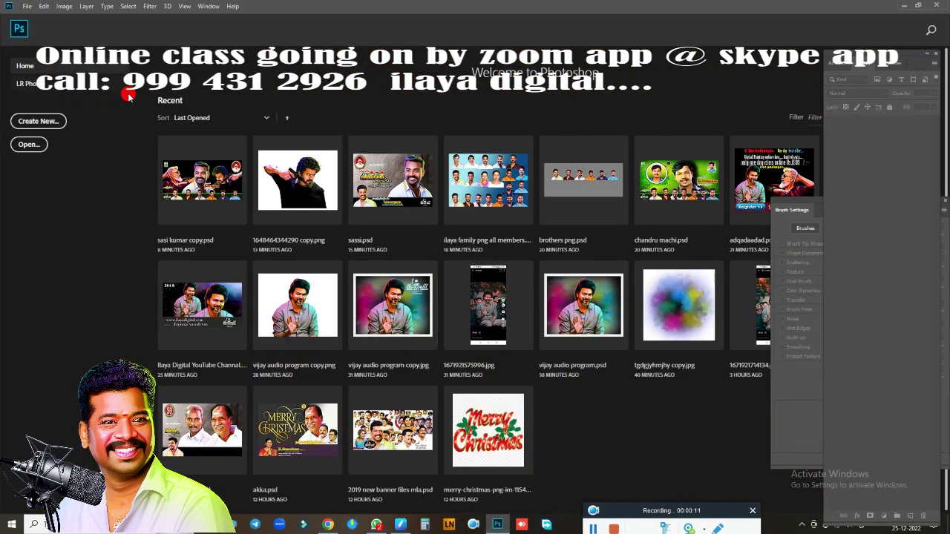
pyautogui.click(33, 145)
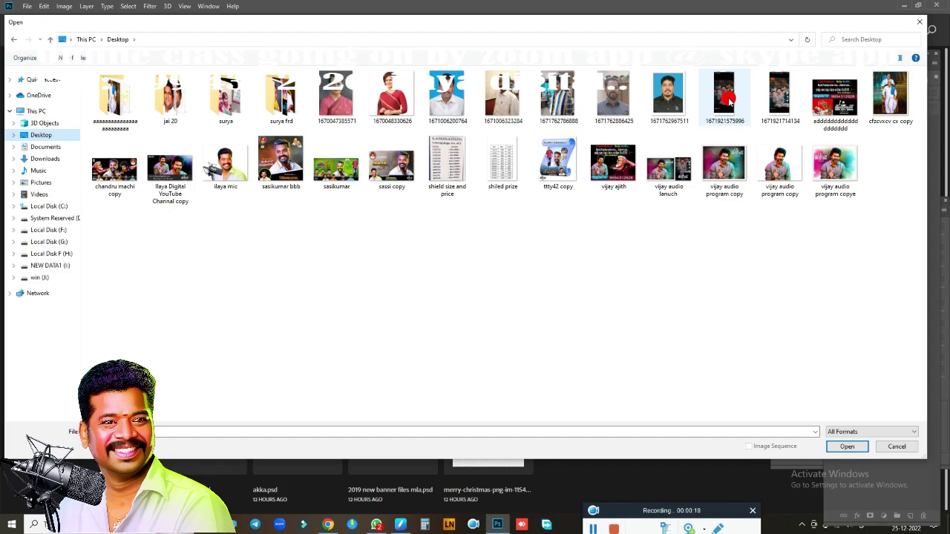
pyautogui.doubleClick(724, 95)
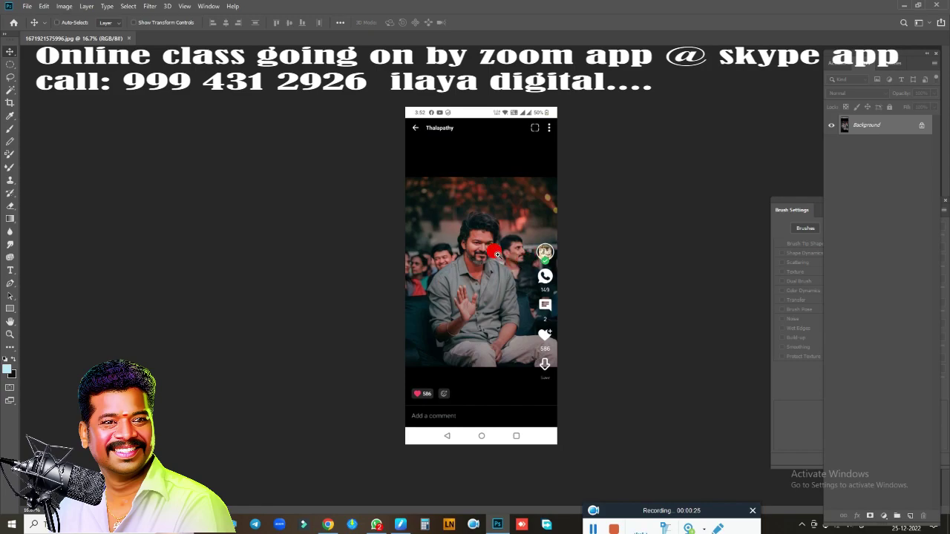
pyautogui.hotkey('ctrl', '+')
pyautogui.scroll(3, 529, 257)
pyautogui.scroll(-5, 519, 252)
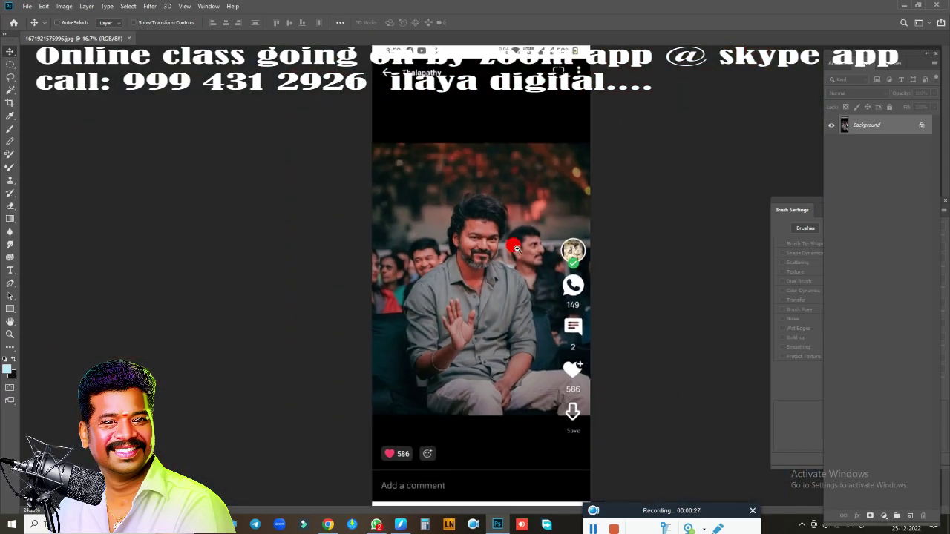
pyautogui.scroll(3, 510, 250)
pyautogui.scroll(-4, 511, 250)
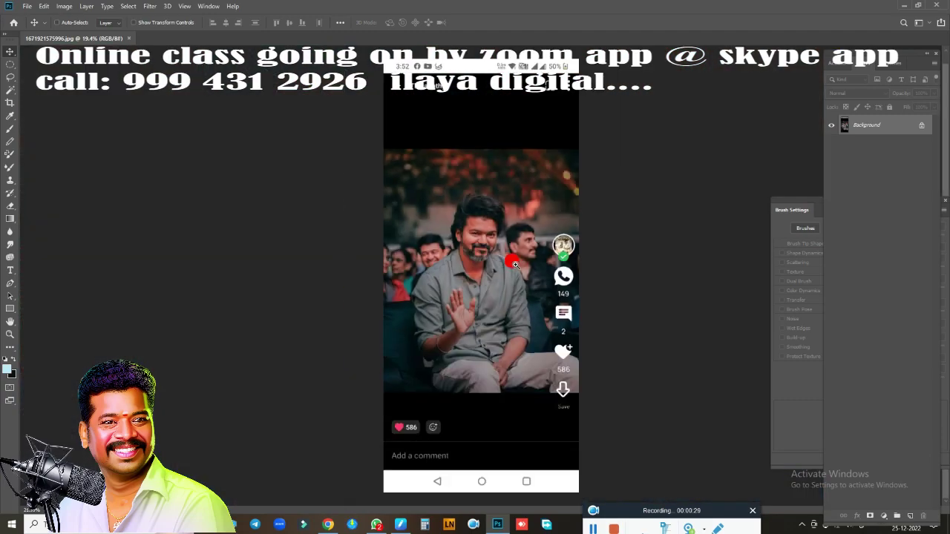
pyautogui.scroll(-2, 520, 223)
# Open vijay audio program.psd from Local Disk (F:) as a second document.
pyautogui.click(27, 6)
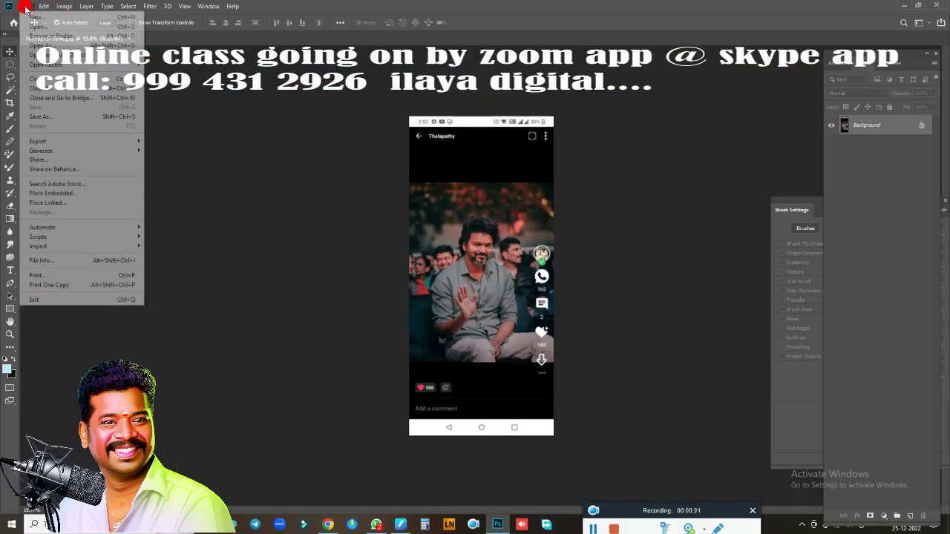
pyautogui.click(35, 27)
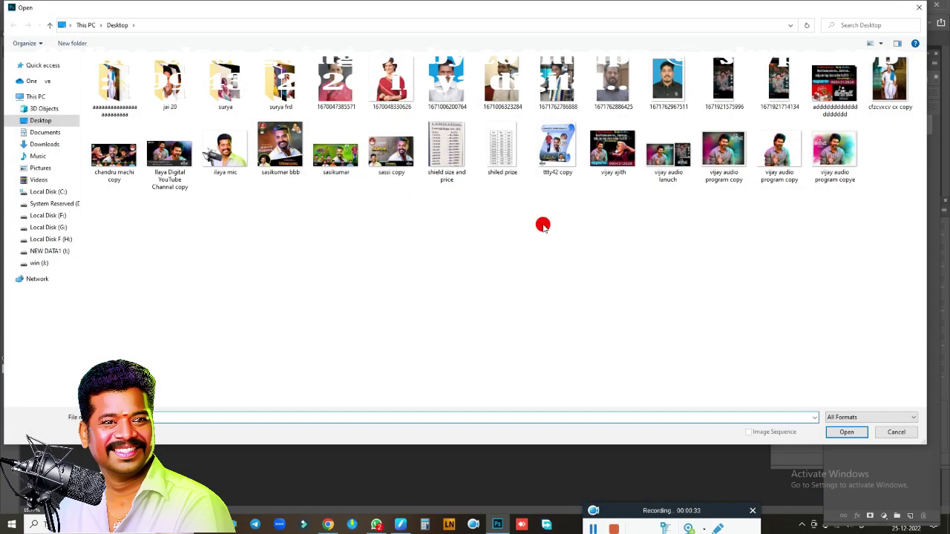
pyautogui.click(56, 218)
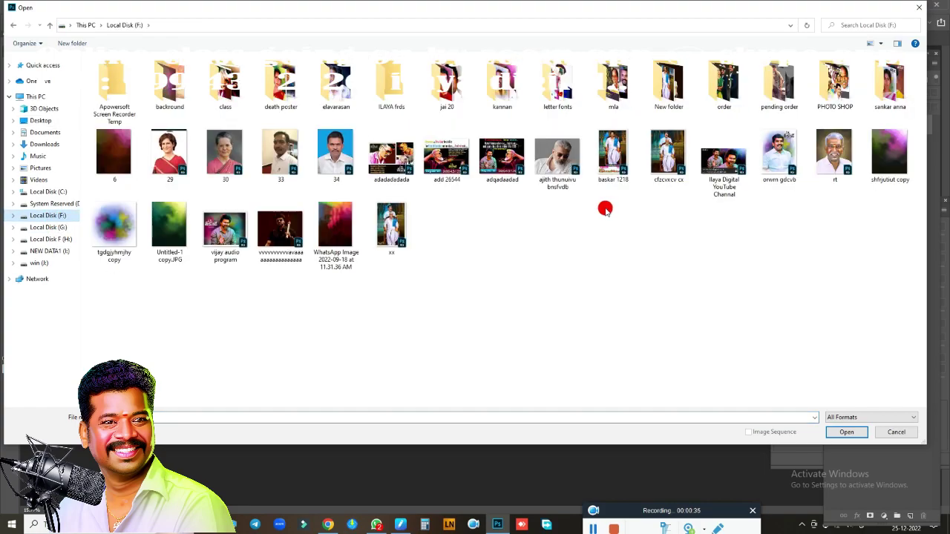
pyautogui.click(233, 237)
pyautogui.click(847, 432)
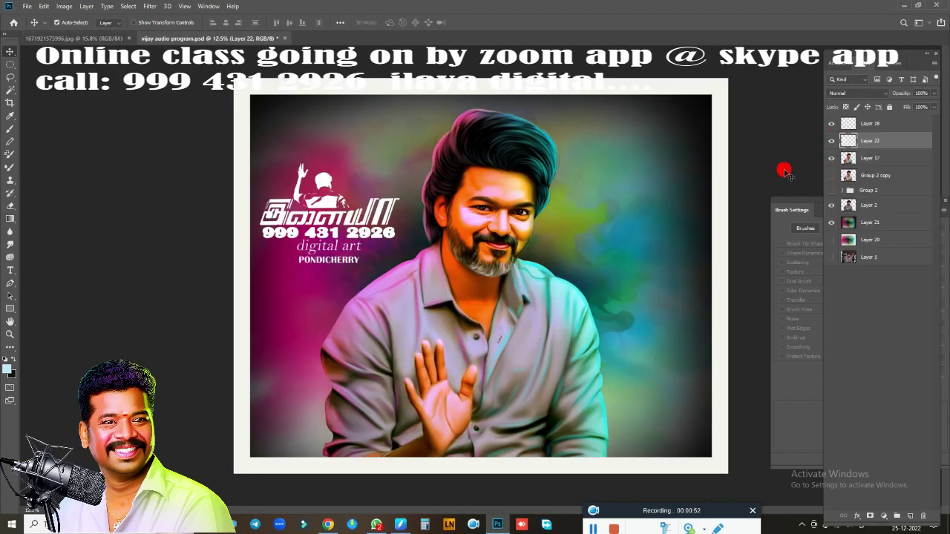
# Hide the colour grade and smoky background, show the crowd photo, and compare the grading on and off.
pyautogui.hotkey('ctrl', '+')
pyautogui.press('ctrl')
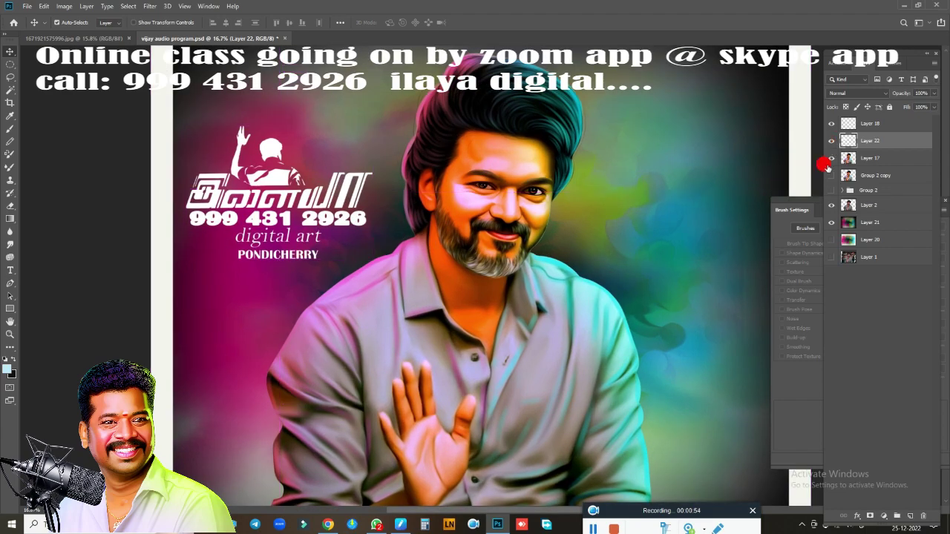
pyautogui.click(830, 159)
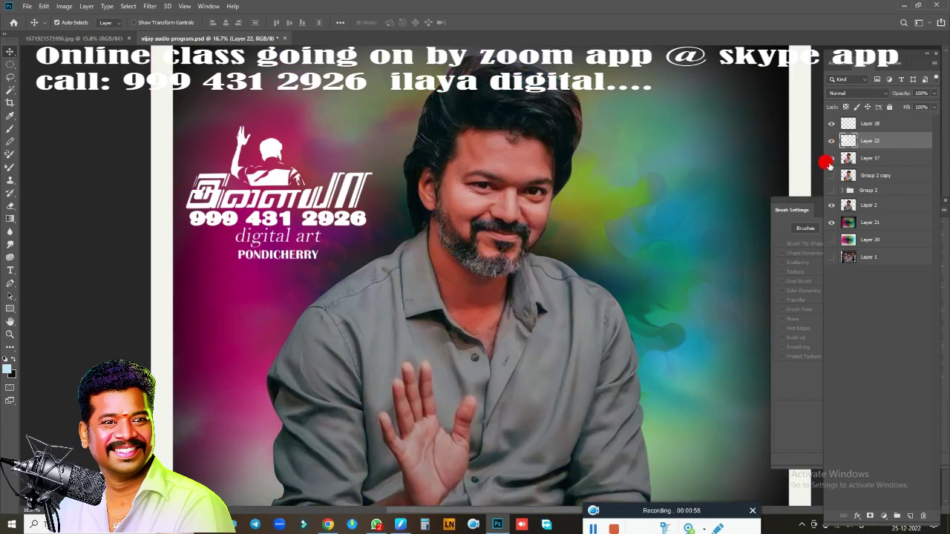
pyautogui.click(831, 223)
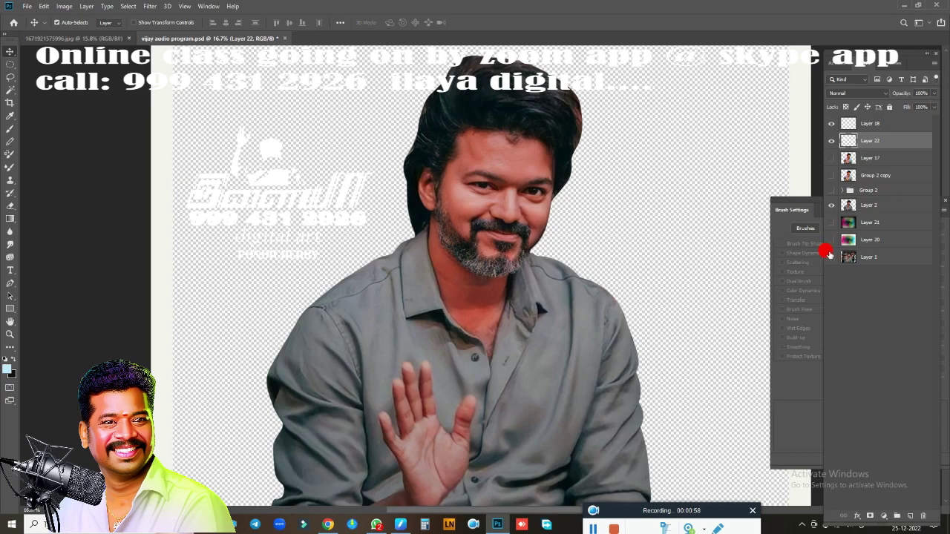
pyautogui.click(831, 256)
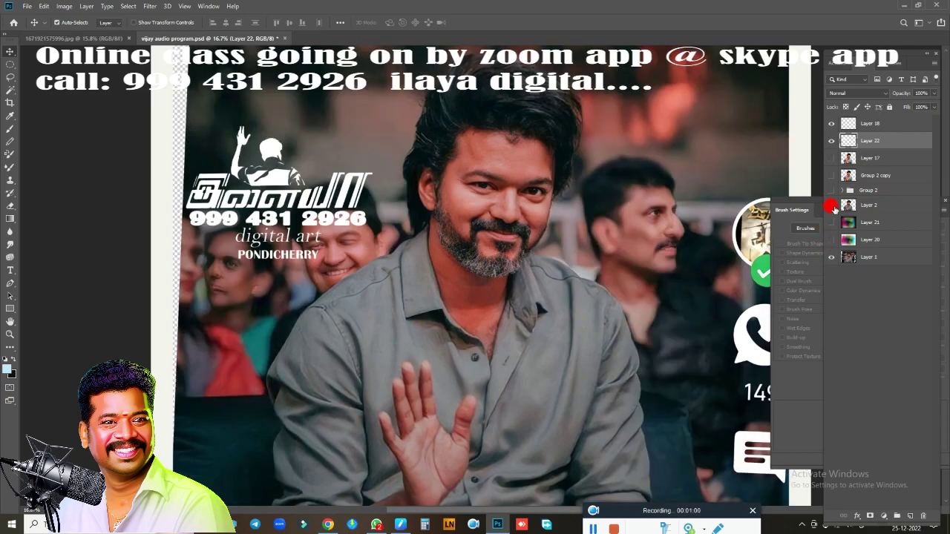
pyautogui.scroll(-3, 690, 249)
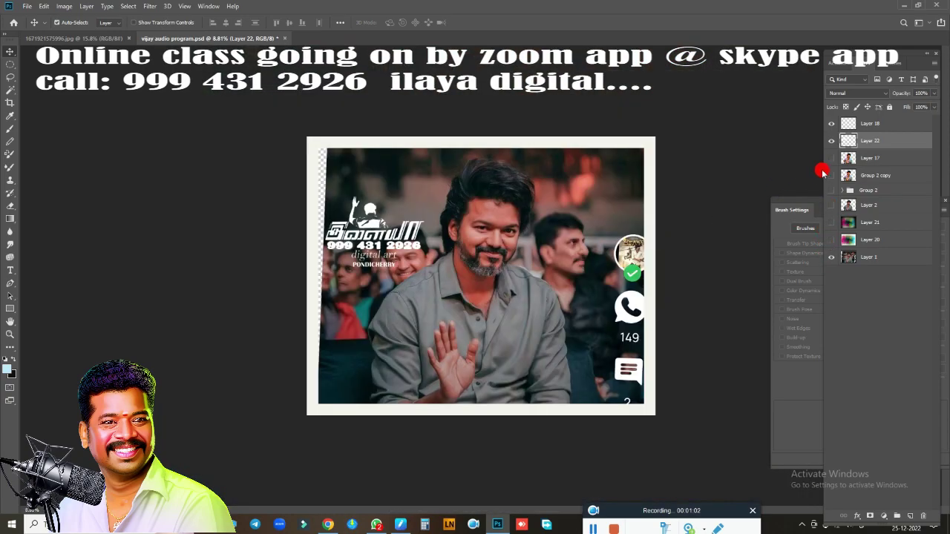
pyautogui.click(831, 158)
pyautogui.click(831, 160)
pyautogui.click(831, 159)
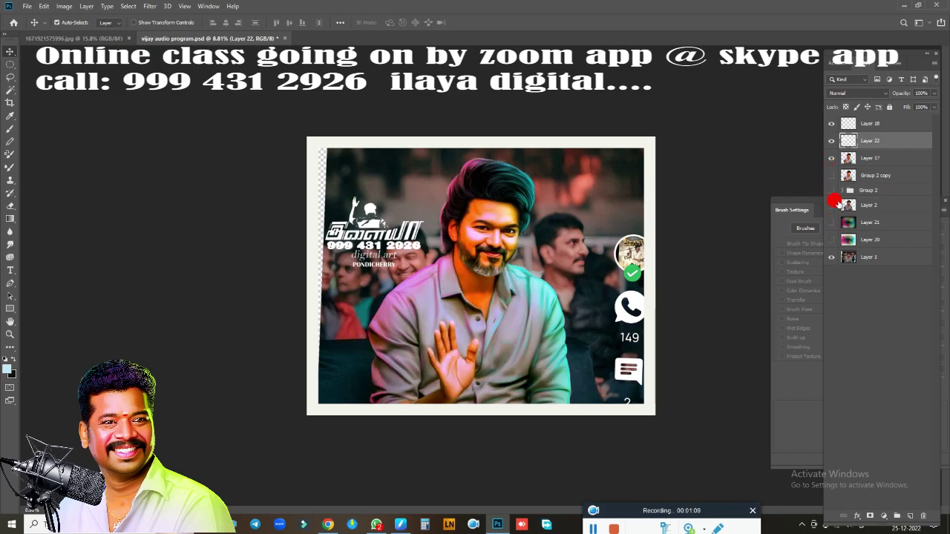
# Hide the logo, show Layer 2's cut-out, the smoky background and painted subject, and hide Layer 10.
pyautogui.click(843, 190)
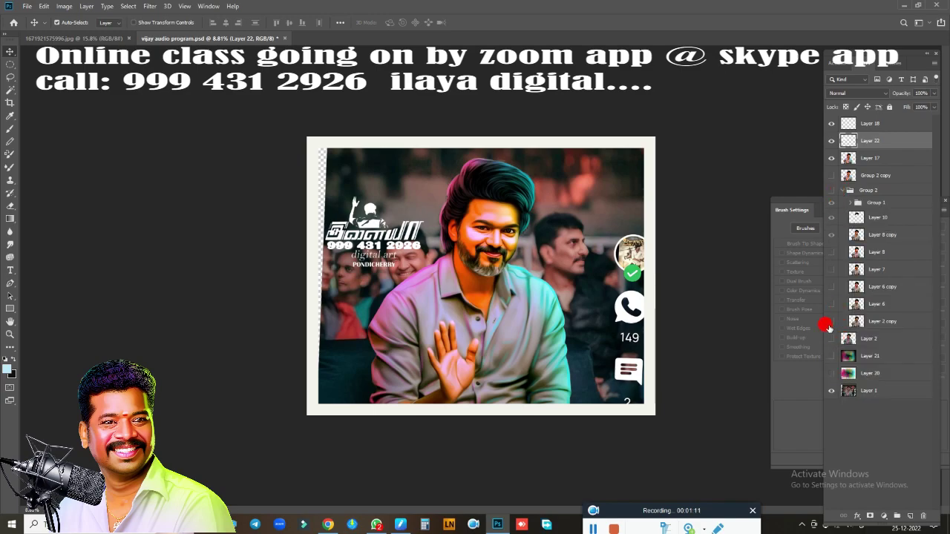
pyautogui.click(831, 158)
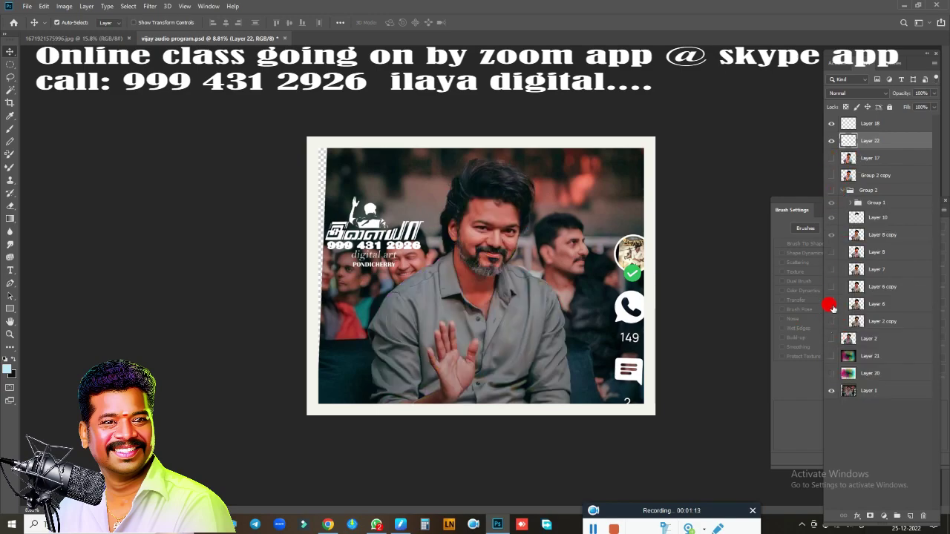
pyautogui.click(831, 141)
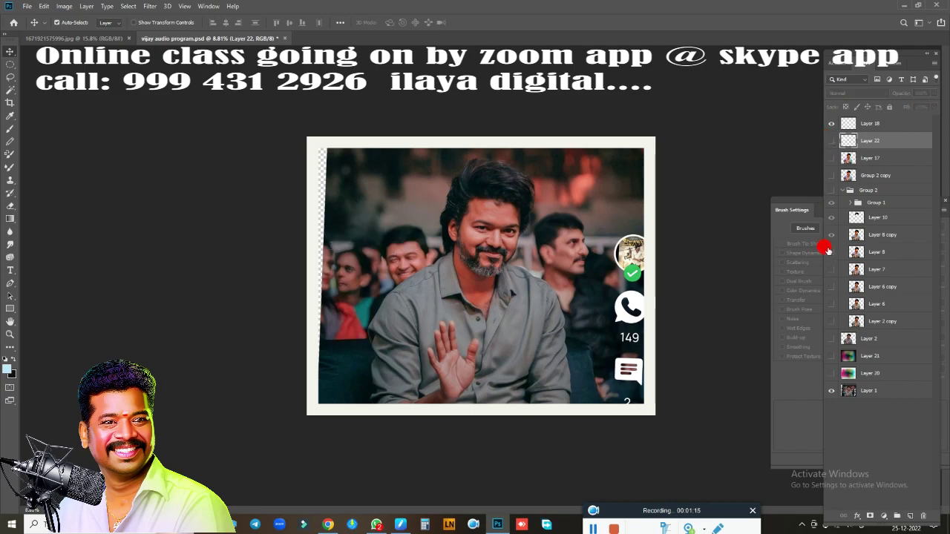
pyautogui.hotkey('ctrl', '+')
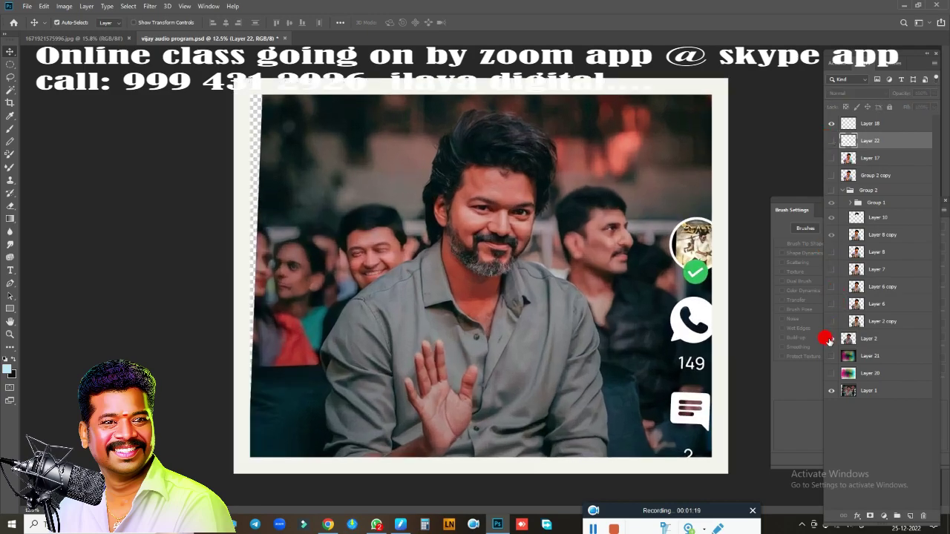
pyautogui.click(831, 339)
pyautogui.click(831, 357)
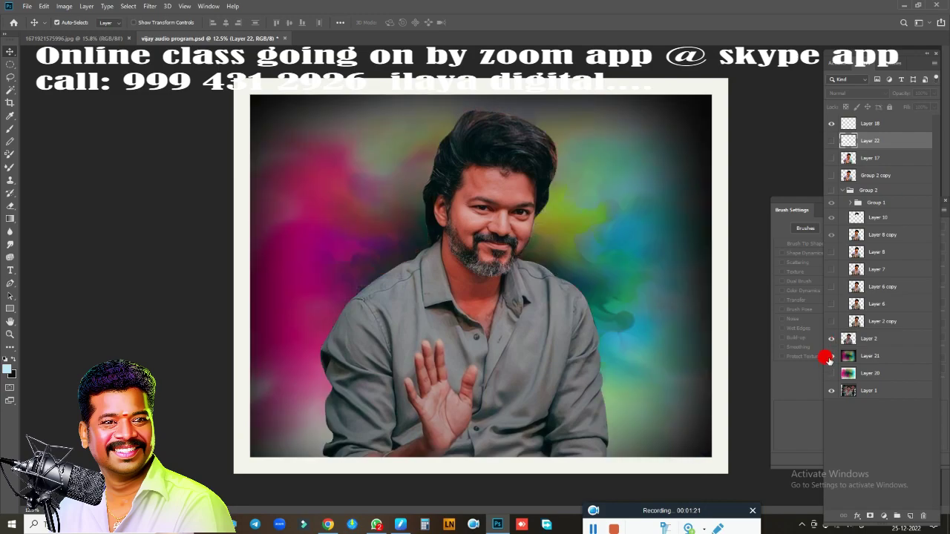
pyautogui.click(831, 322)
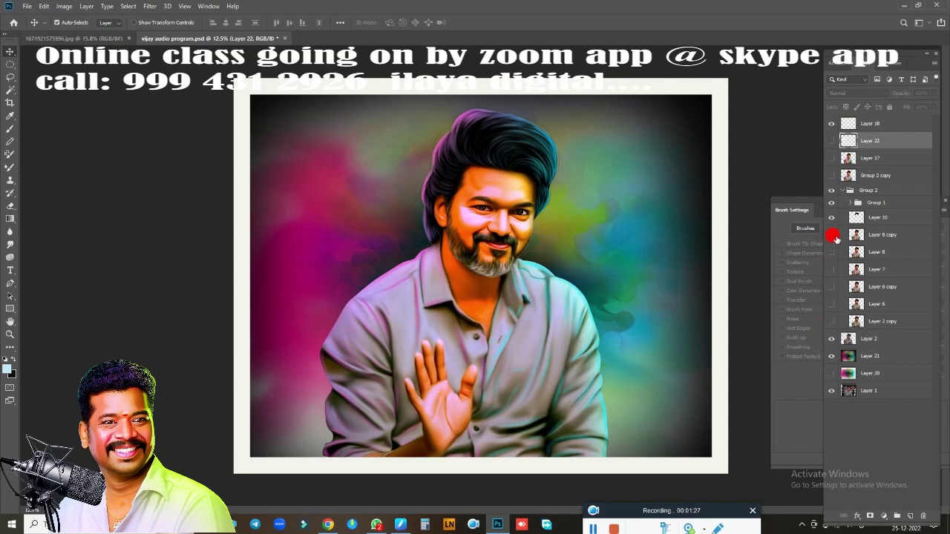
pyautogui.click(831, 217)
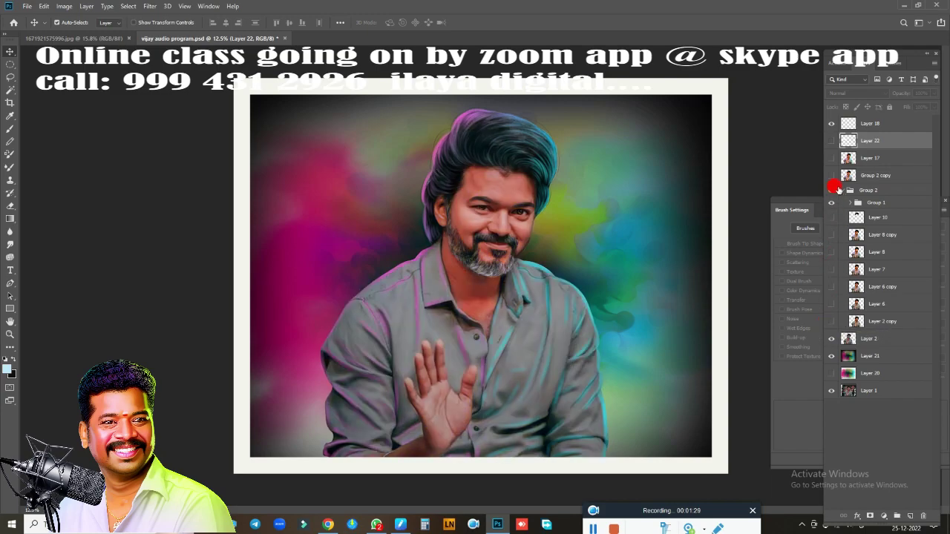
pyautogui.click(841, 190)
# Hide Layer 11 through Layer 13 in Group 1 and show the Layer 2 copy painting.
pyautogui.click(841, 190)
pyautogui.click(850, 203)
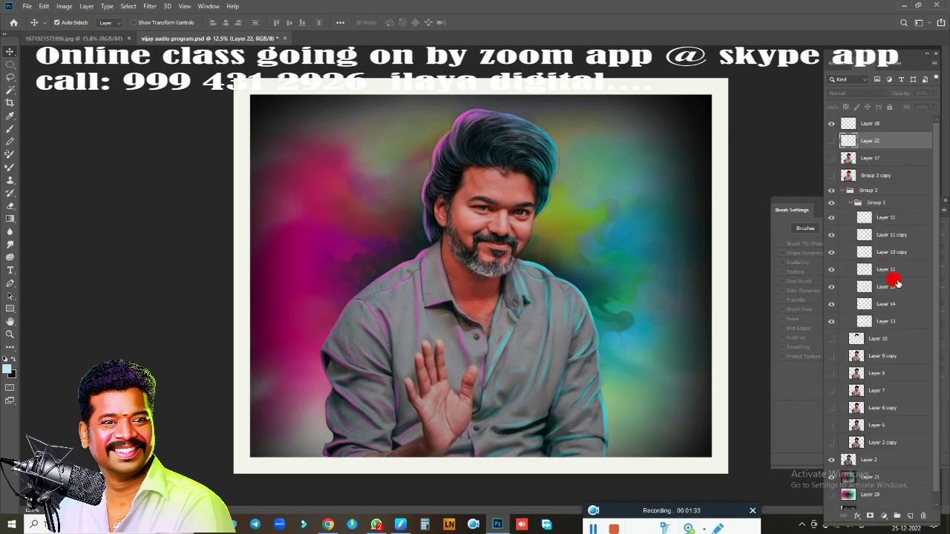
pyautogui.scroll(-1, 876, 320)
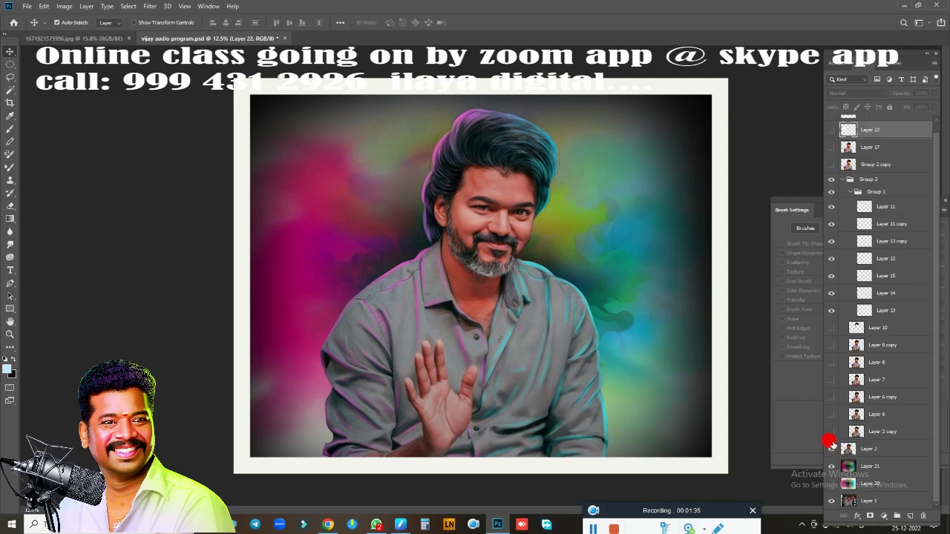
pyautogui.click(831, 207)
pyautogui.moveTo(833, 224); pyautogui.dragTo(829, 313)
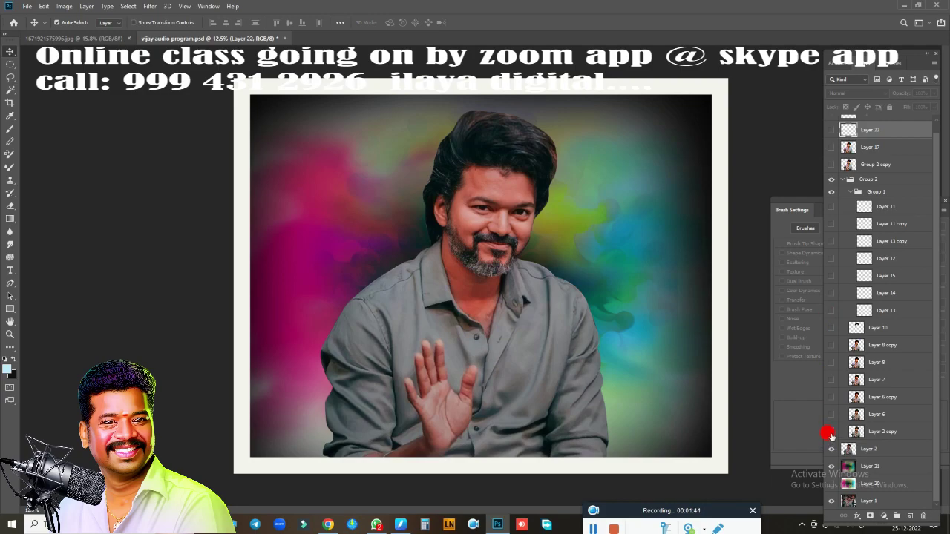
pyautogui.click(829, 433)
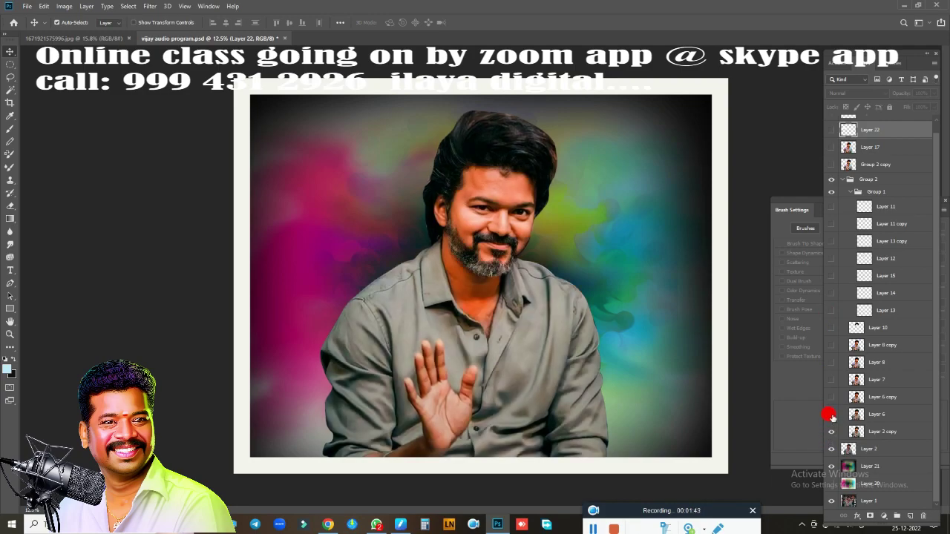
pyautogui.scroll(2, 475, 215)
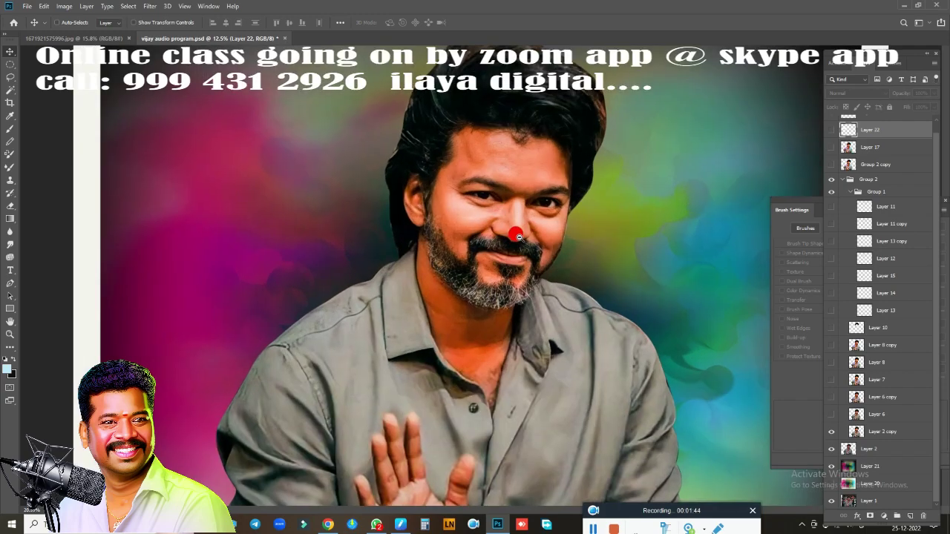
pyautogui.scroll(1, 546, 212)
pyautogui.scroll(-2, 551, 212)
pyautogui.scroll(-1, 572, 232)
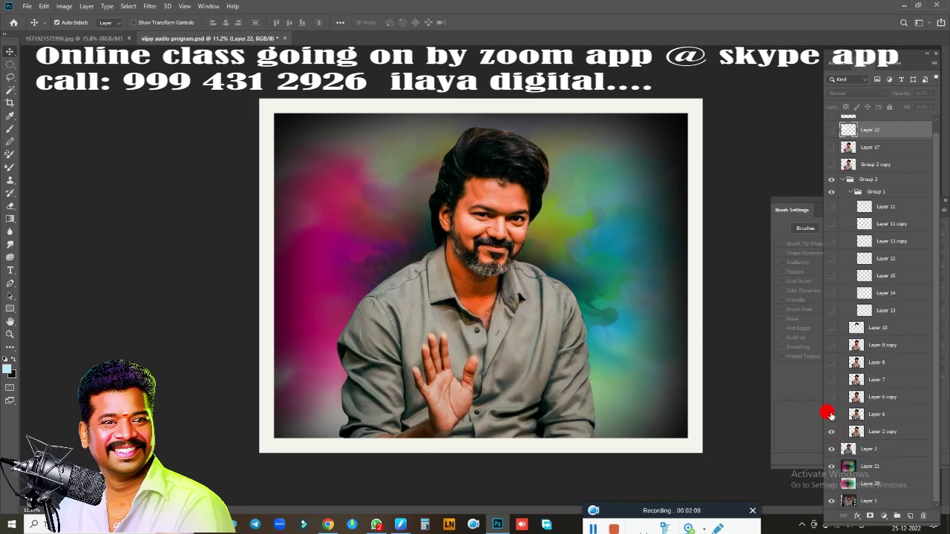
# Reveal Layer 6, Layer 6 copy, Layer 8, Layer 10 and Layer 13 to brighten shirt, face and beard.
pyautogui.click(831, 414)
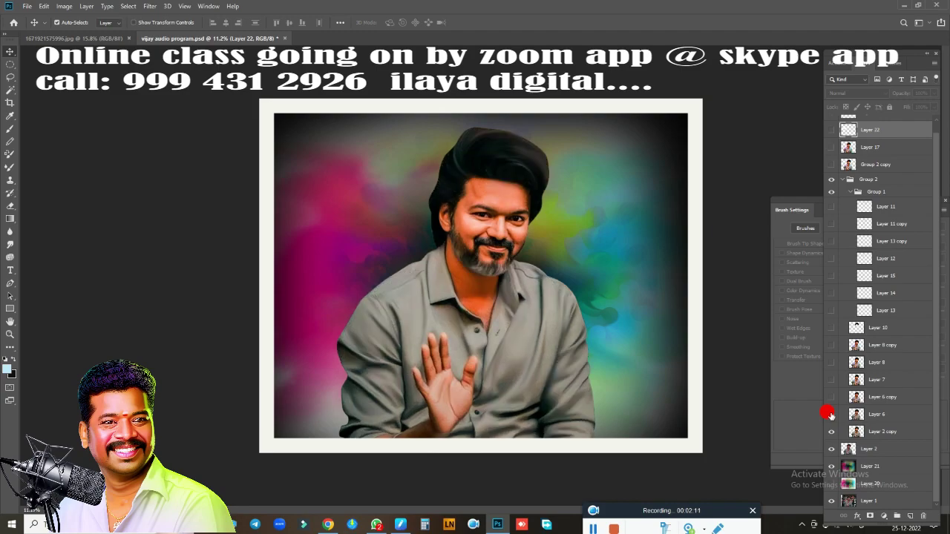
pyautogui.click(831, 414)
pyautogui.click(831, 397)
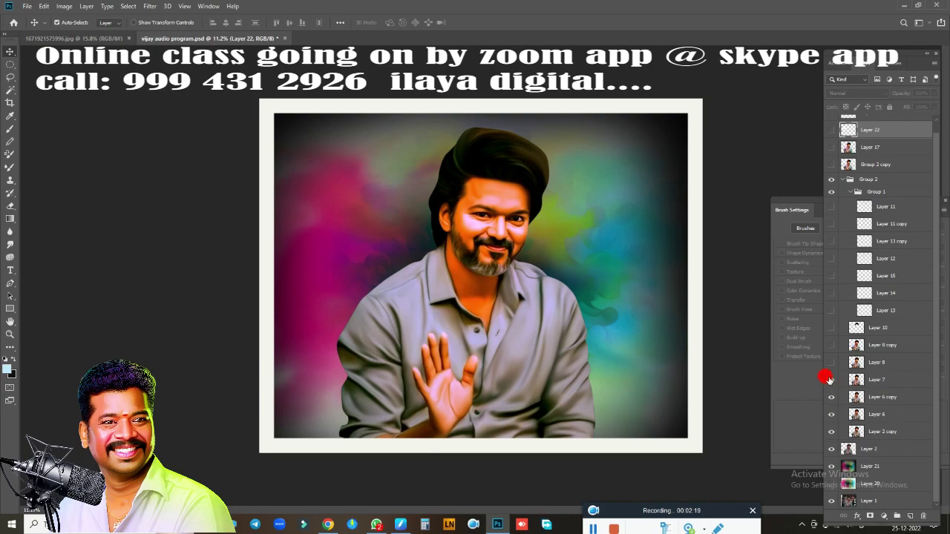
pyautogui.click(831, 363)
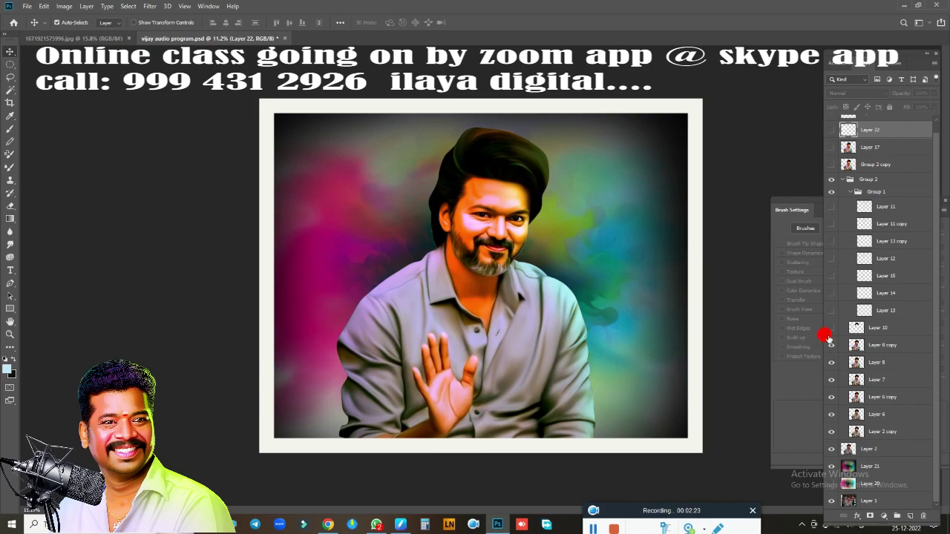
pyautogui.click(831, 329)
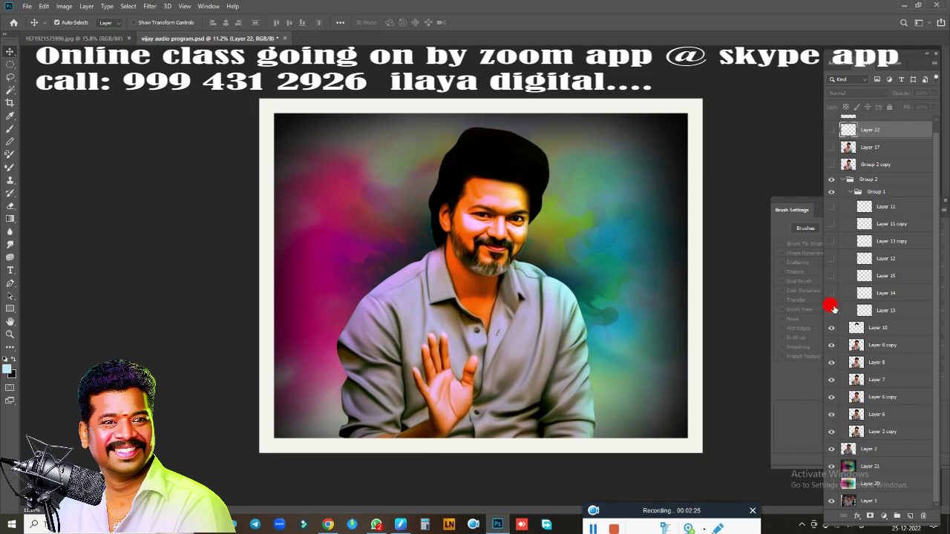
pyautogui.click(831, 310)
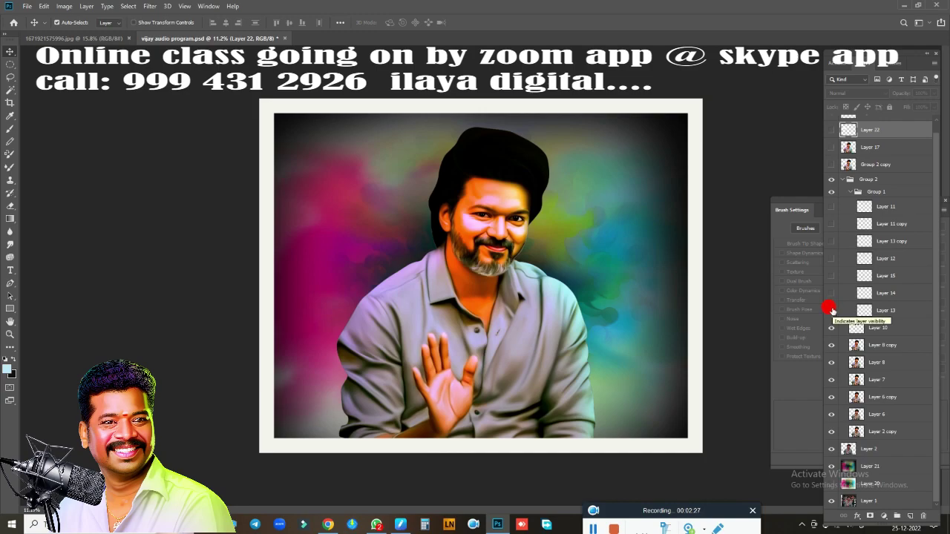
pyautogui.click(831, 310)
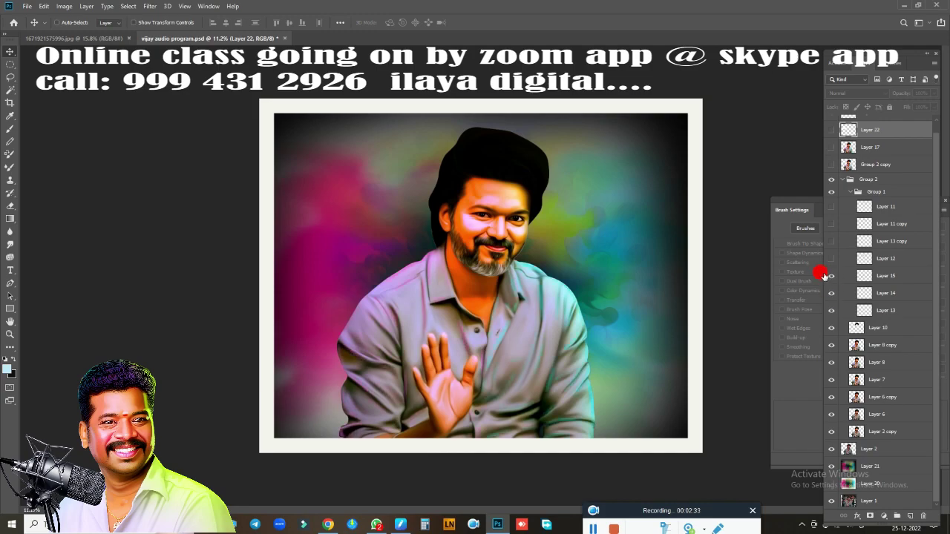
# Show the hairstyle layer and Layer 11, then hide Group 2 and show Group 2 copy.
pyautogui.hotkey('ctrl', '+')
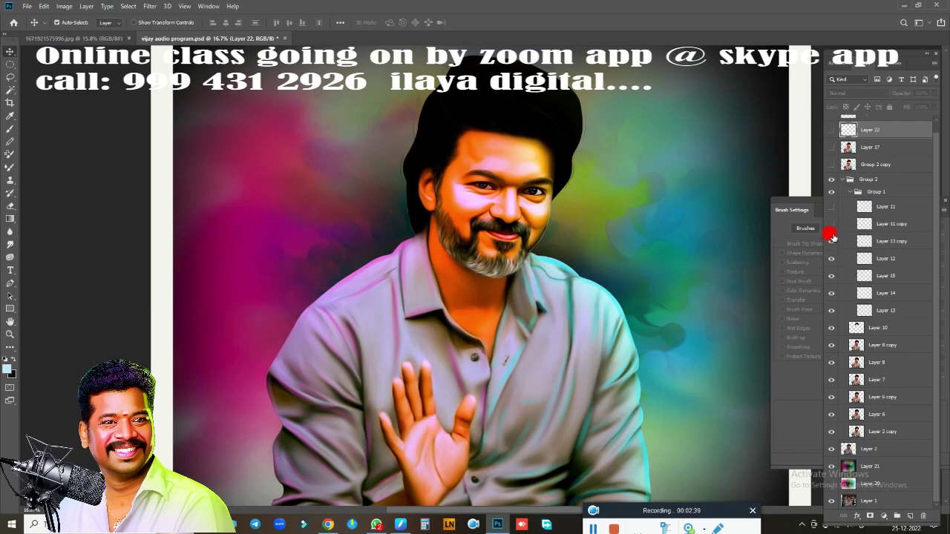
pyautogui.click(832, 226)
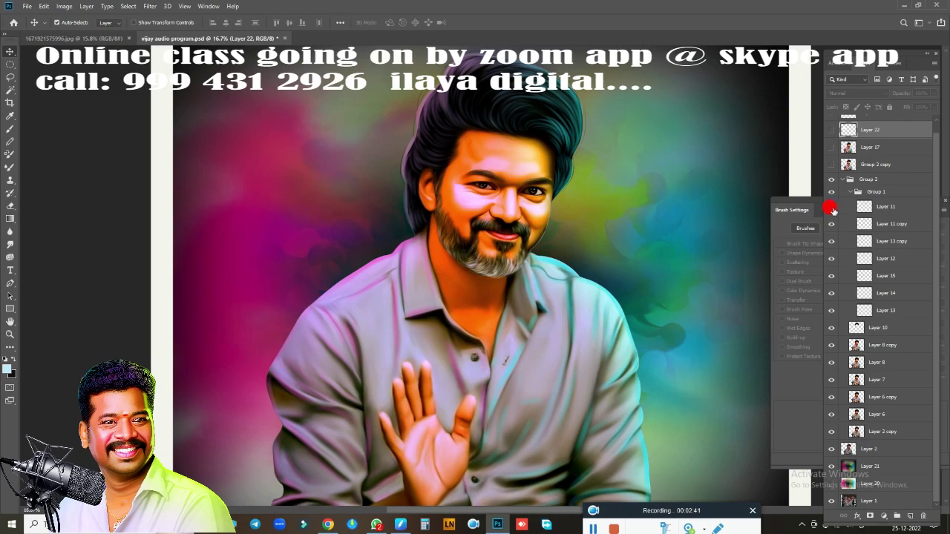
pyautogui.click(831, 208)
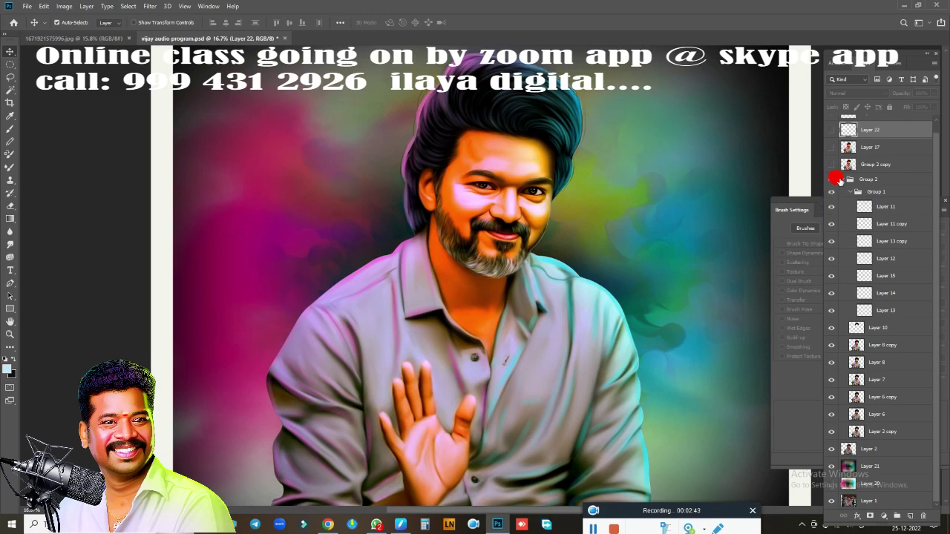
pyautogui.click(838, 181)
pyautogui.click(842, 180)
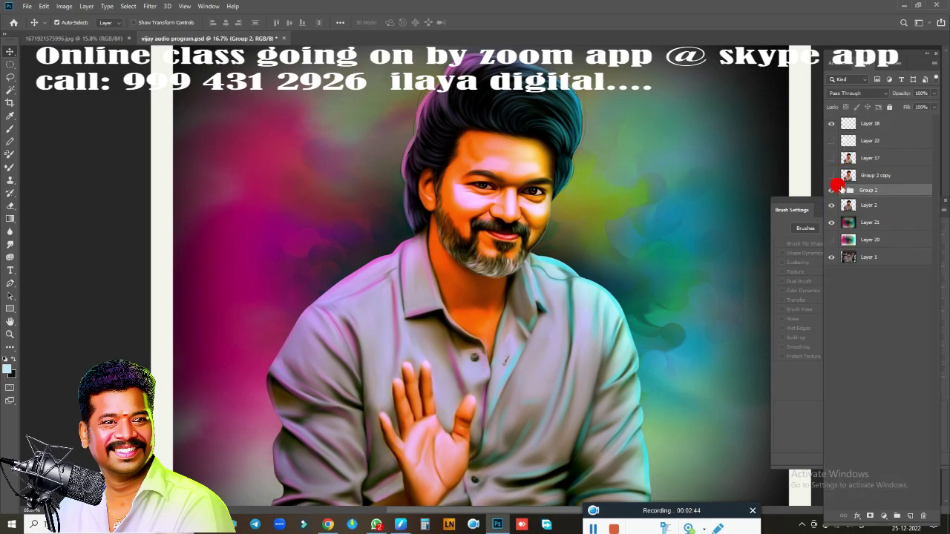
pyautogui.moveTo(831, 184); pyautogui.dragTo(833, 169)
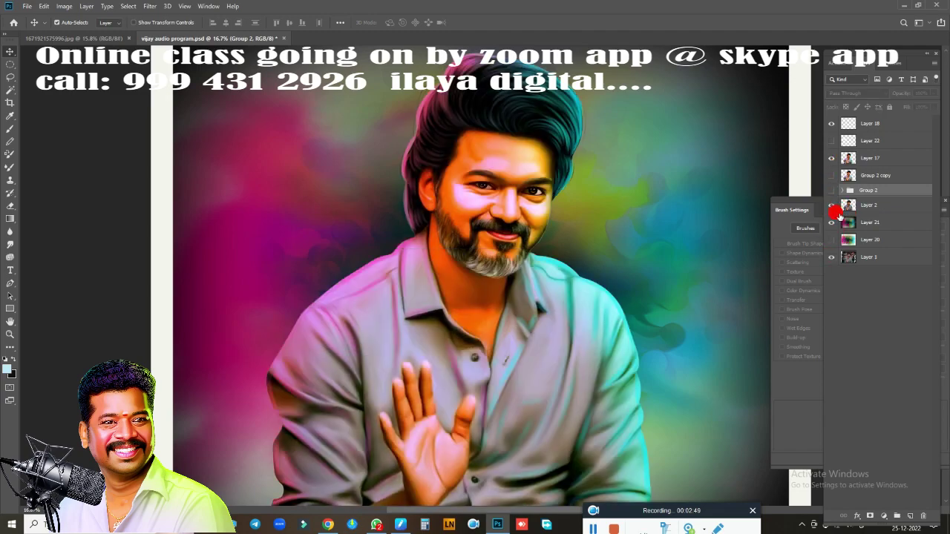
# Restore Group 2's visibility and hide Group 1's painted layers to show the original photo.
pyautogui.click(843, 191)
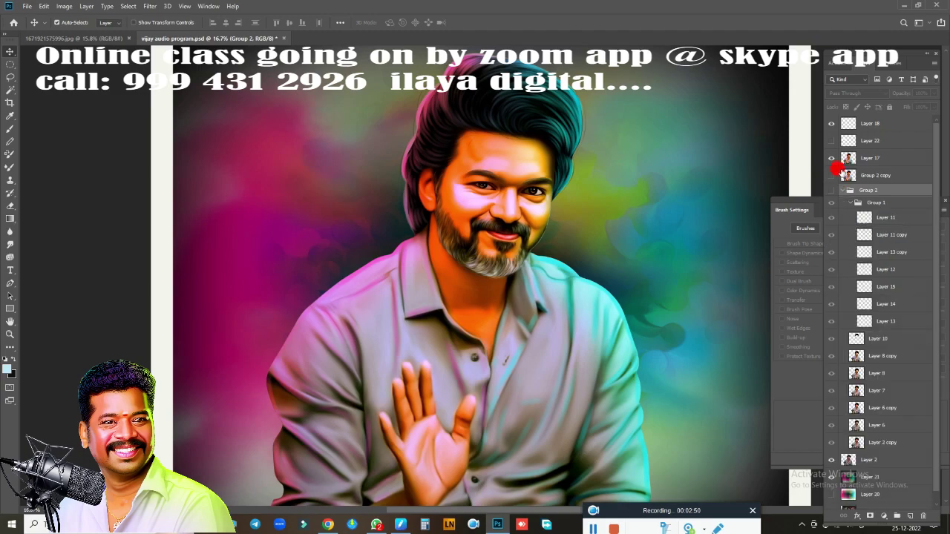
pyautogui.click(865, 234)
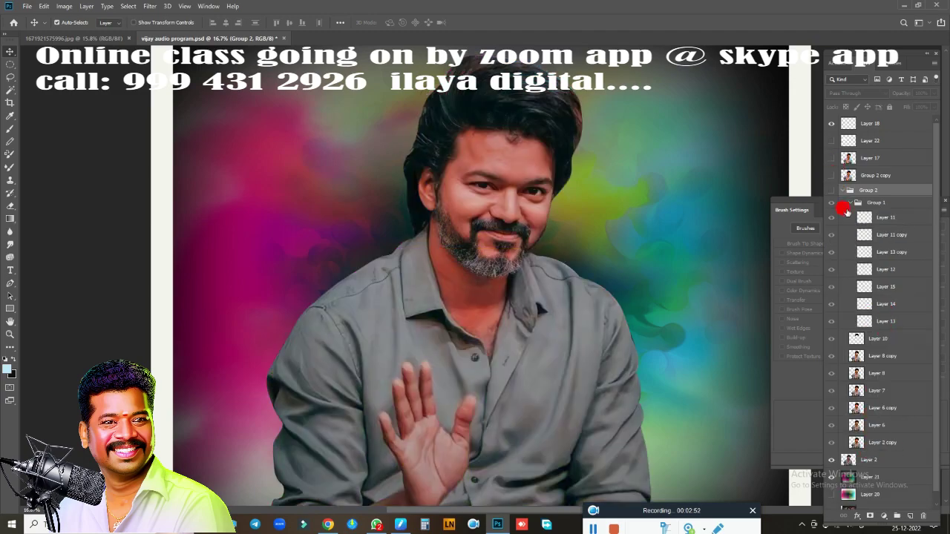
pyautogui.moveTo(831, 193); pyautogui.dragTo(831, 254)
pyautogui.moveTo(830, 288); pyautogui.dragTo(827, 423)
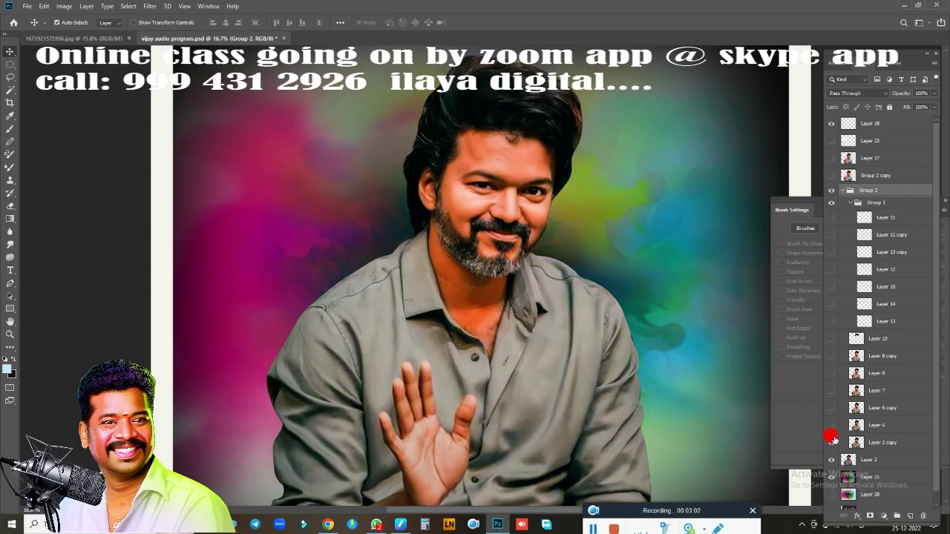
# Add a new empty layer above Layer 2 copy and zoom closely on the nose for smudging.
pyautogui.click(888, 433)
pyautogui.click(891, 444)
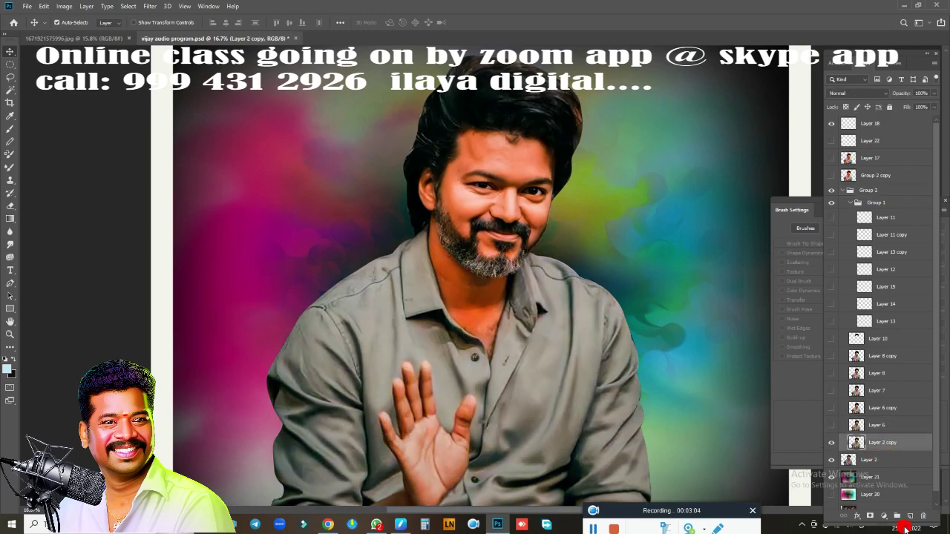
pyautogui.click(912, 516)
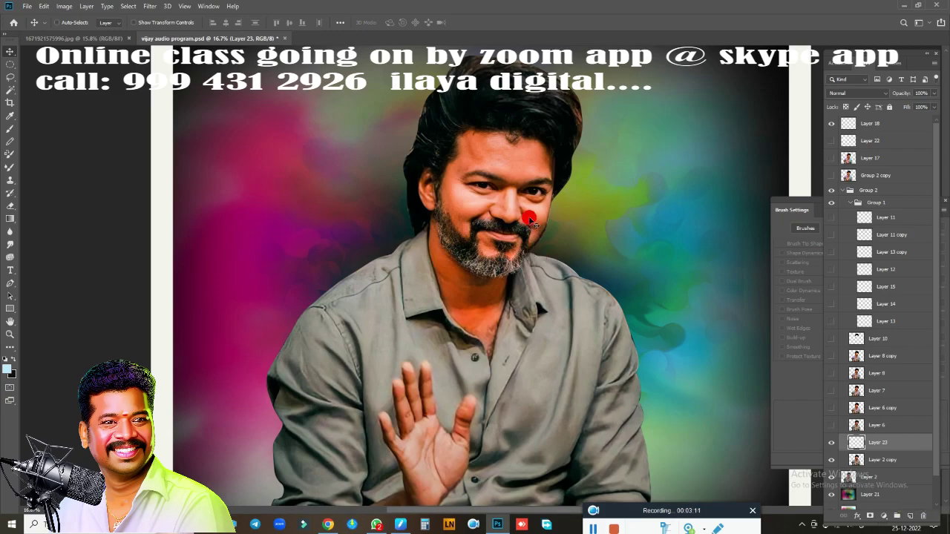
pyautogui.moveTo(515, 219)
pyautogui.mouseDown()
pyautogui.moveTo(596, 246)
pyautogui.moveTo(621, 224)
pyautogui.mouseUp()
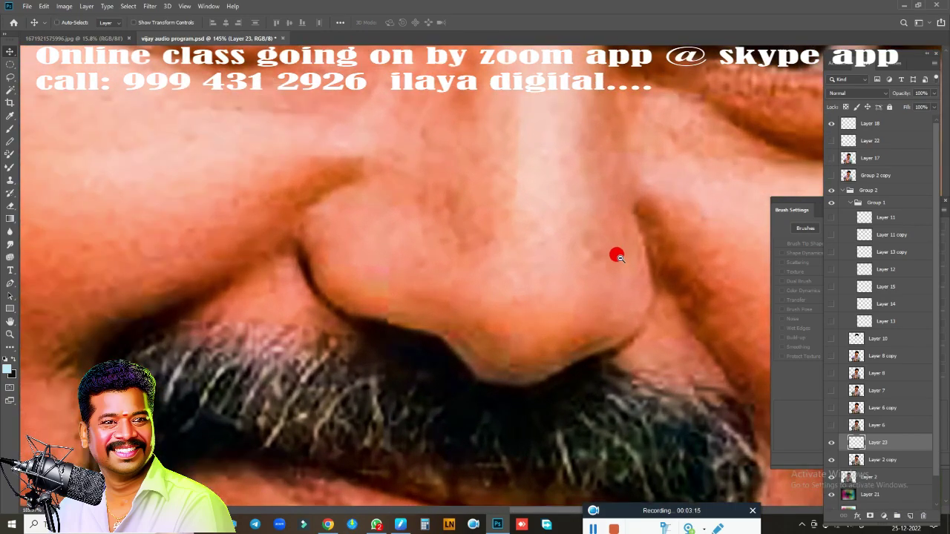
pyautogui.moveTo(621, 224); pyautogui.dragTo(284, 195)
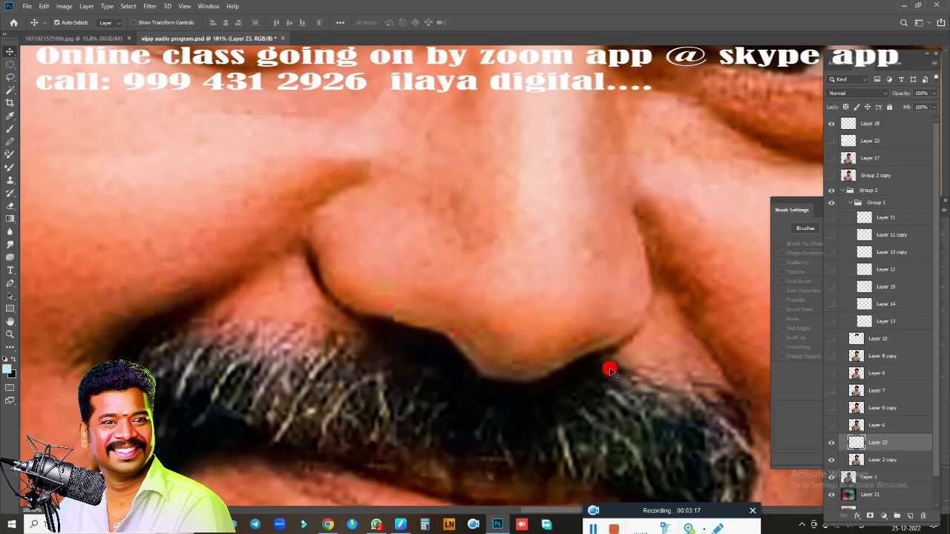
pyautogui.press('r')
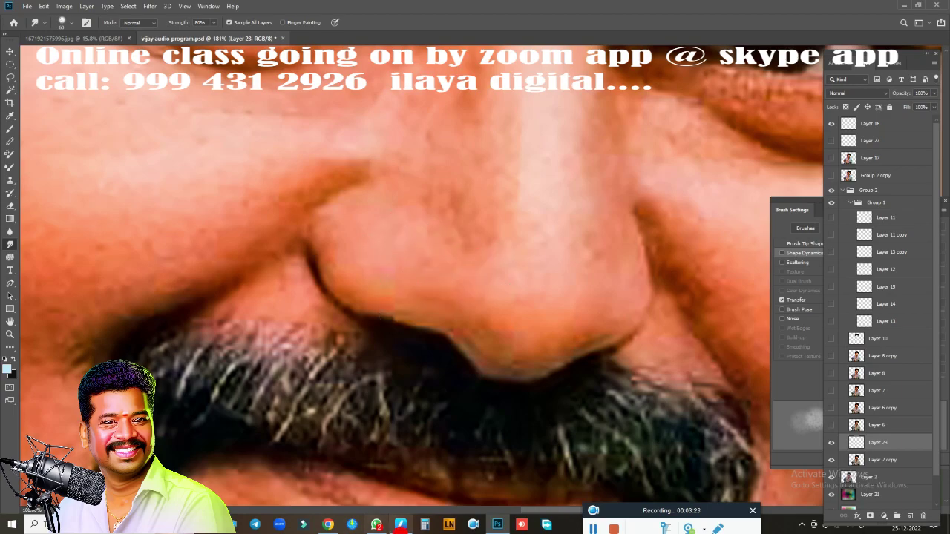
# Reset the Huion pen pressure curve to a straight line and close the driver window.
pyautogui.click(408, 526)
pyautogui.click(424, 190)
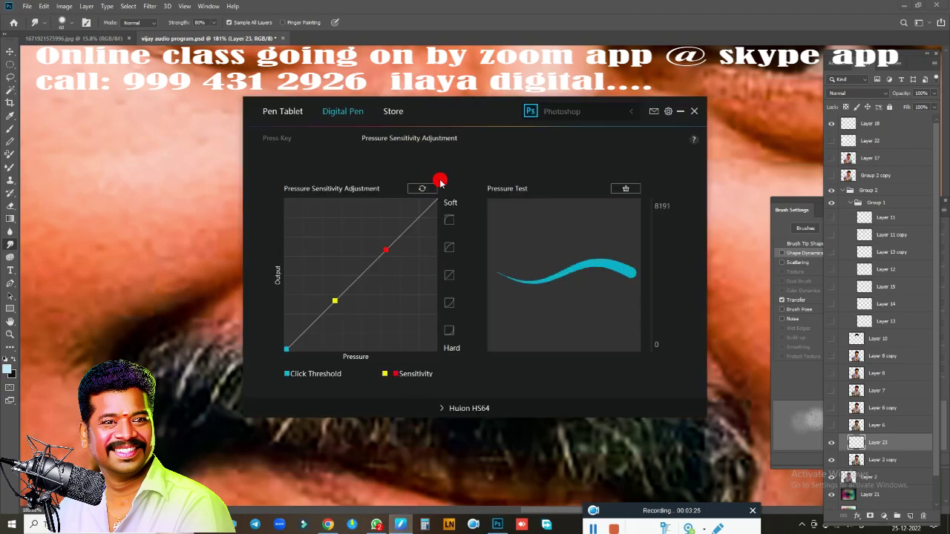
pyautogui.click(694, 112)
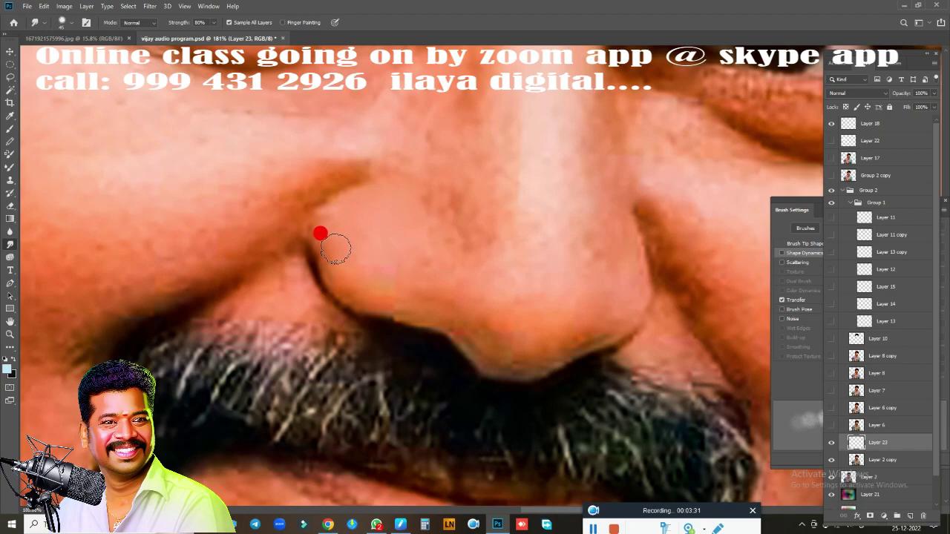
# Smudge the creases beside the nose, the nose bridge and the skin beneath the nose on Layer 23.
pyautogui.moveTo(314, 222); pyautogui.dragTo(339, 190)
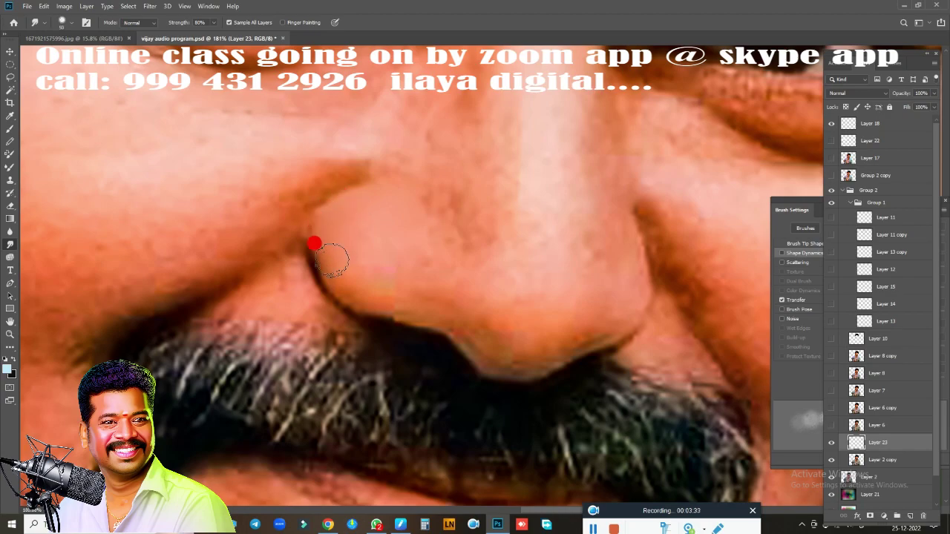
pyautogui.moveTo(314, 237)
pyautogui.mouseDown()
pyautogui.moveTo(365, 280)
pyautogui.moveTo(393, 282)
pyautogui.moveTo(366, 282)
pyautogui.moveTo(402, 285)
pyautogui.moveTo(459, 318)
pyautogui.moveTo(524, 333)
pyautogui.moveTo(513, 338)
pyautogui.moveTo(619, 235)
pyautogui.moveTo(607, 210)
pyautogui.moveTo(616, 245)
pyautogui.moveTo(611, 290)
pyautogui.moveTo(581, 319)
pyautogui.moveTo(544, 334)
pyautogui.moveTo(577, 244)
pyautogui.moveTo(581, 112)
pyautogui.moveTo(586, 223)
pyautogui.moveTo(569, 165)
pyautogui.moveTo(572, 236)
pyautogui.moveTo(560, 304)
pyautogui.moveTo(400, 212)
pyautogui.moveTo(366, 208)
pyautogui.moveTo(376, 197)
pyautogui.moveTo(397, 201)
pyautogui.moveTo(360, 192)
pyautogui.moveTo(318, 221)
pyautogui.moveTo(369, 242)
pyautogui.moveTo(396, 240)
pyautogui.moveTo(442, 292)
pyautogui.moveTo(403, 288)
pyautogui.moveTo(456, 282)
pyautogui.moveTo(462, 197)
pyautogui.moveTo(452, 208)
pyautogui.moveTo(463, 221)
pyautogui.moveTo(451, 173)
pyautogui.moveTo(394, 197)
pyautogui.moveTo(409, 206)
pyautogui.moveTo(386, 191)
pyautogui.moveTo(409, 204)
pyautogui.moveTo(386, 193)
pyautogui.moveTo(420, 230)
pyautogui.moveTo(432, 293)
pyautogui.moveTo(503, 297)
pyautogui.moveTo(490, 282)
pyautogui.moveTo(532, 267)
pyautogui.moveTo(450, 246)
pyautogui.moveTo(456, 284)
pyautogui.moveTo(505, 309)
pyautogui.moveTo(528, 303)
pyautogui.moveTo(482, 341)
pyautogui.moveTo(528, 333)
pyautogui.moveTo(537, 327)
pyautogui.moveTo(470, 329)
pyautogui.moveTo(396, 268)
pyautogui.moveTo(433, 269)
pyautogui.moveTo(381, 228)
pyautogui.mouseUp()
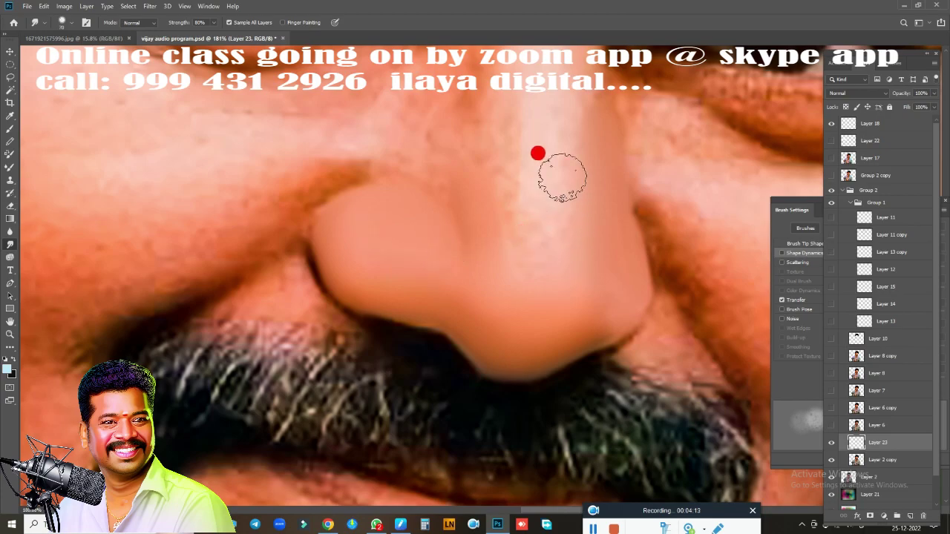
pyautogui.keyDown('ctrl'); pyautogui.keyDown('alt'); pyautogui.click(550, 269); pyautogui.keyUp('alt'); pyautogui.keyUp('ctrl')
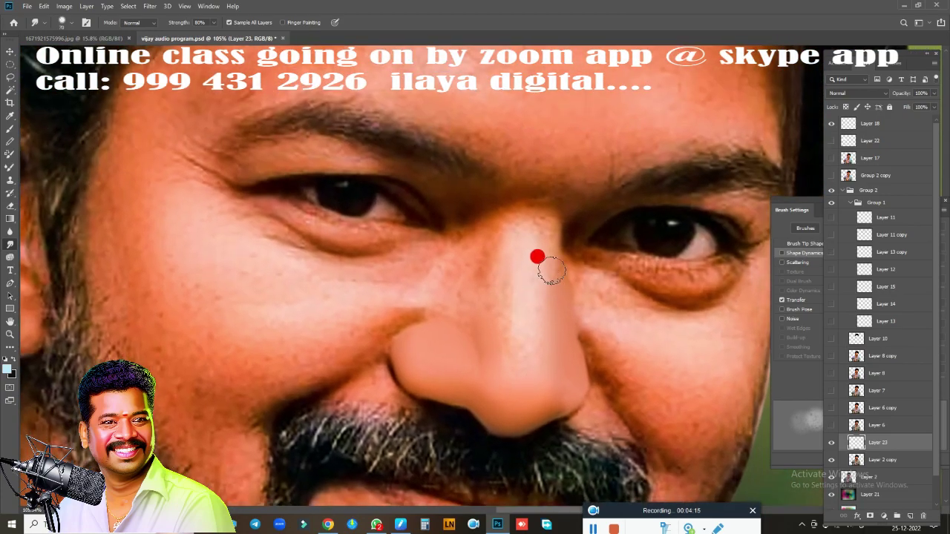
pyautogui.moveTo(544, 238)
pyautogui.mouseDown()
pyautogui.moveTo(502, 254)
pyautogui.moveTo(504, 233)
pyautogui.moveTo(512, 293)
pyautogui.moveTo(501, 282)
pyautogui.moveTo(498, 314)
pyautogui.moveTo(517, 247)
pyautogui.moveTo(517, 289)
pyautogui.moveTo(524, 236)
pyautogui.moveTo(520, 354)
pyautogui.moveTo(506, 288)
pyautogui.moveTo(461, 275)
pyautogui.moveTo(286, 402)
pyautogui.moveTo(349, 366)
pyautogui.moveTo(365, 331)
pyautogui.moveTo(371, 338)
pyautogui.mouseUp()
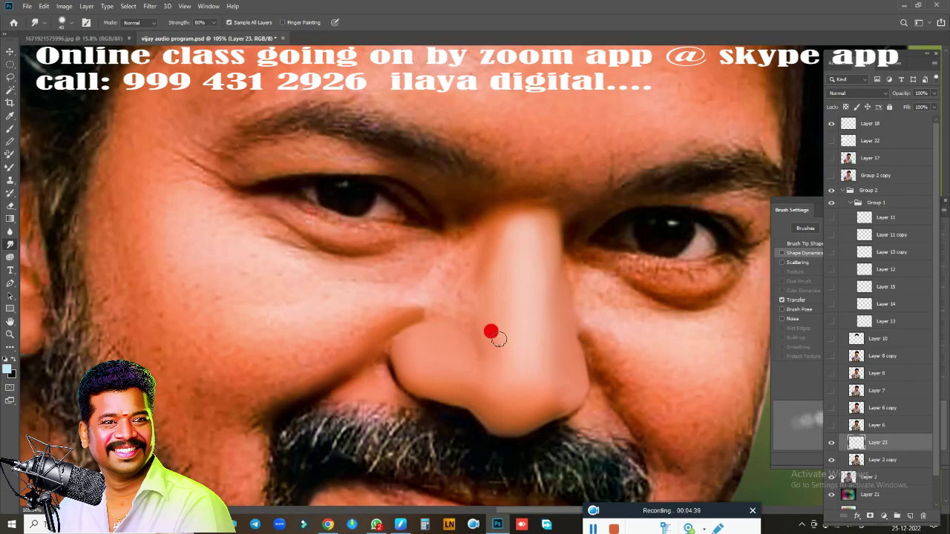
pyautogui.scroll(3, 518, 332)
pyautogui.scroll(-3, 518, 332)
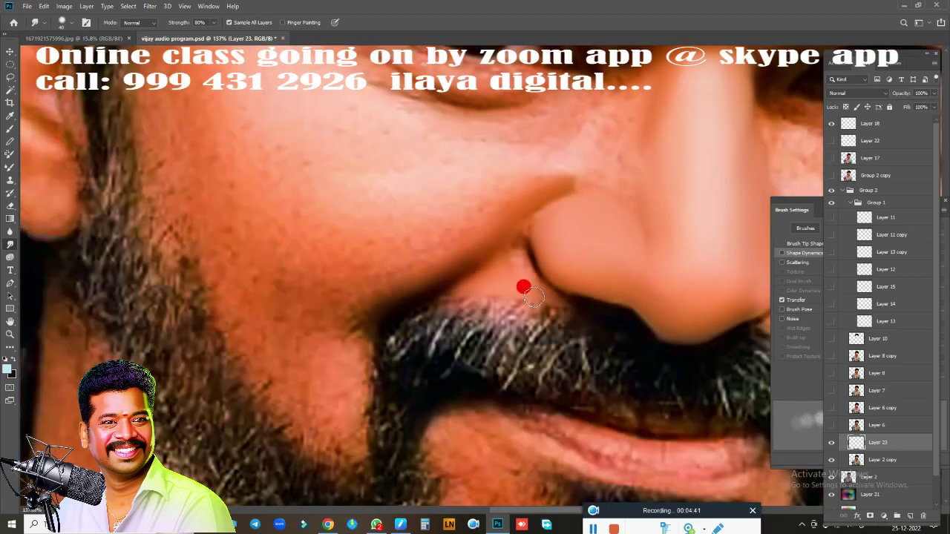
pyautogui.moveTo(523, 287); pyautogui.dragTo(523, 292)
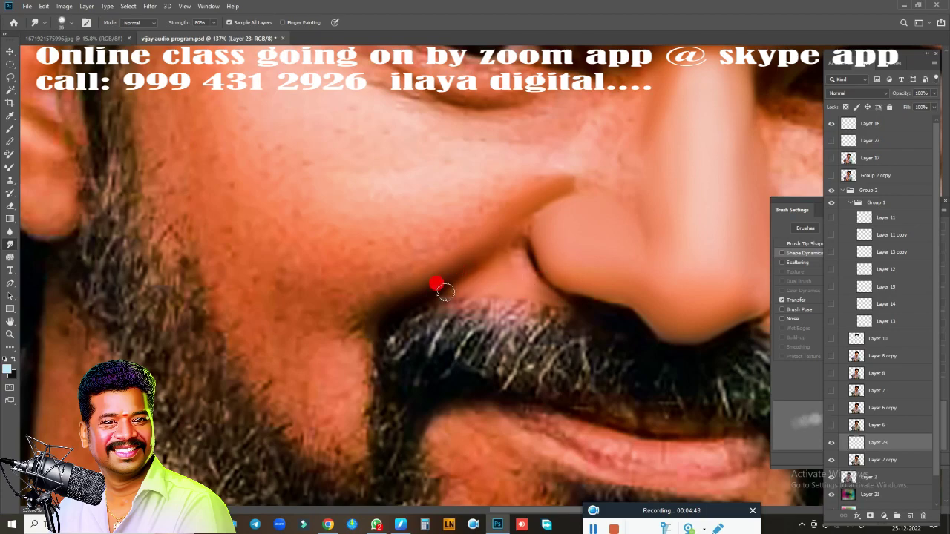
pyautogui.moveTo(443, 293); pyautogui.dragTo(521, 247)
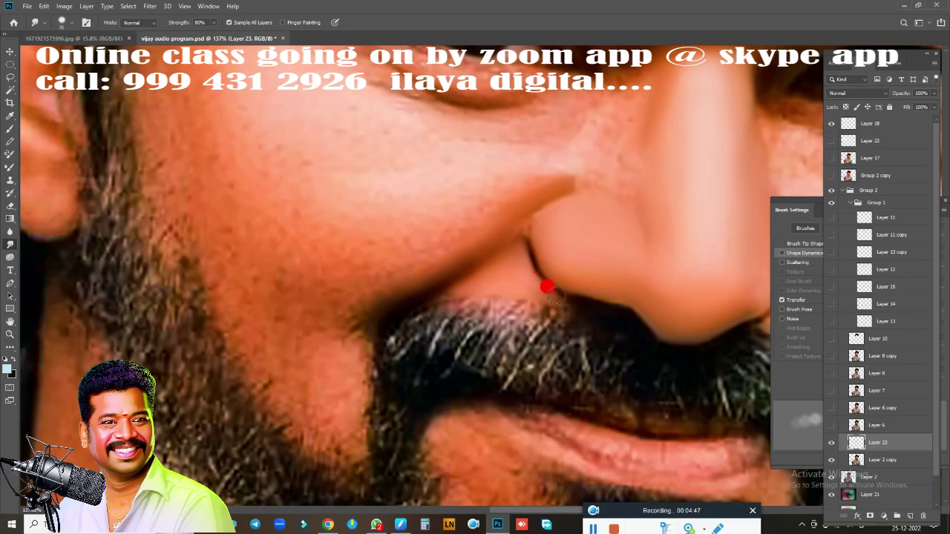
# Refine the nostril edge with a soft 9 px Mixer Brush preset in a maximized window.
pyautogui.press('b')
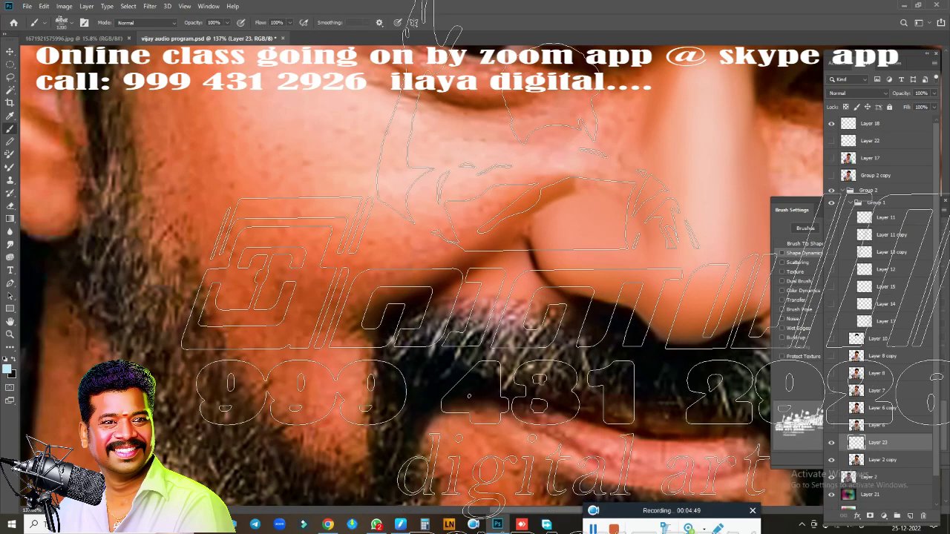
pyautogui.click(214, 27)
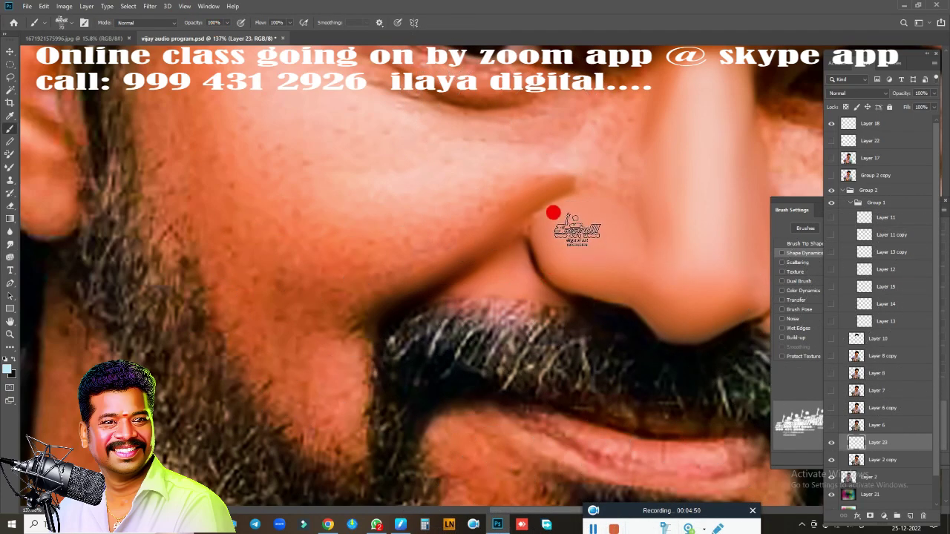
pyautogui.rightClick(594, 215)
pyautogui.click(707, 383)
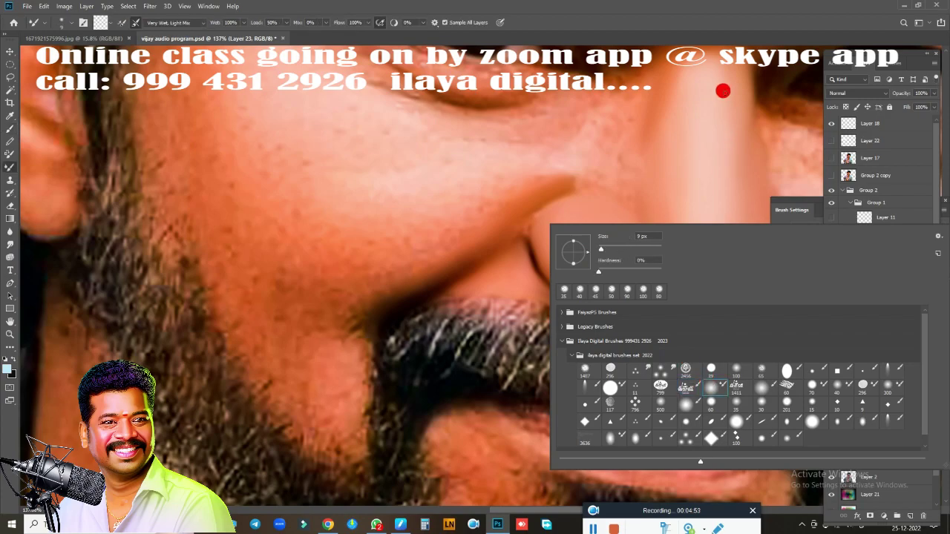
pyautogui.click(722, 40)
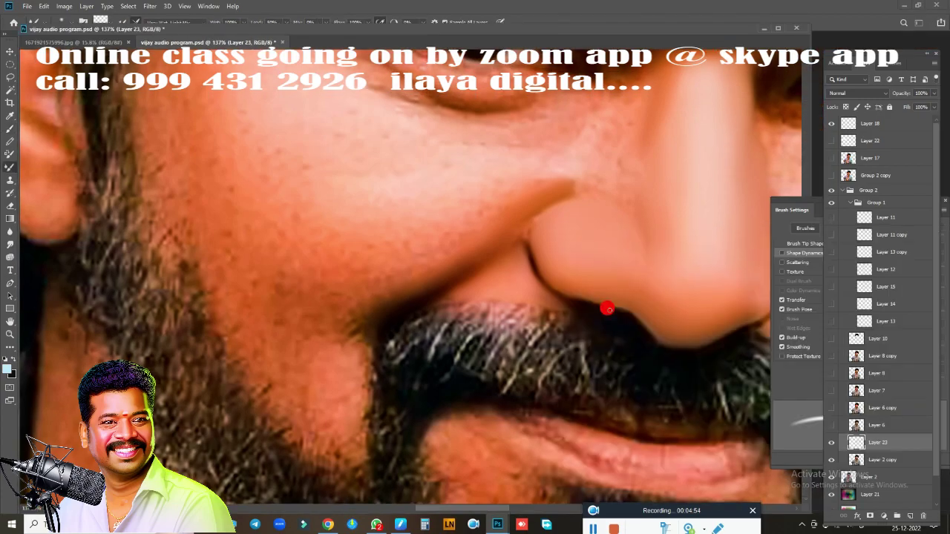
pyautogui.click(780, 30)
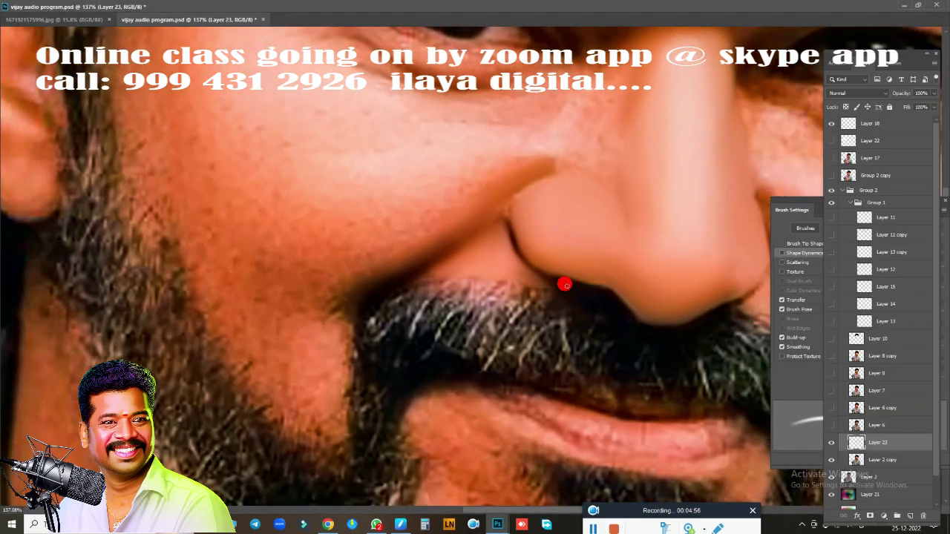
pyautogui.moveTo(545, 277); pyautogui.dragTo(557, 276)
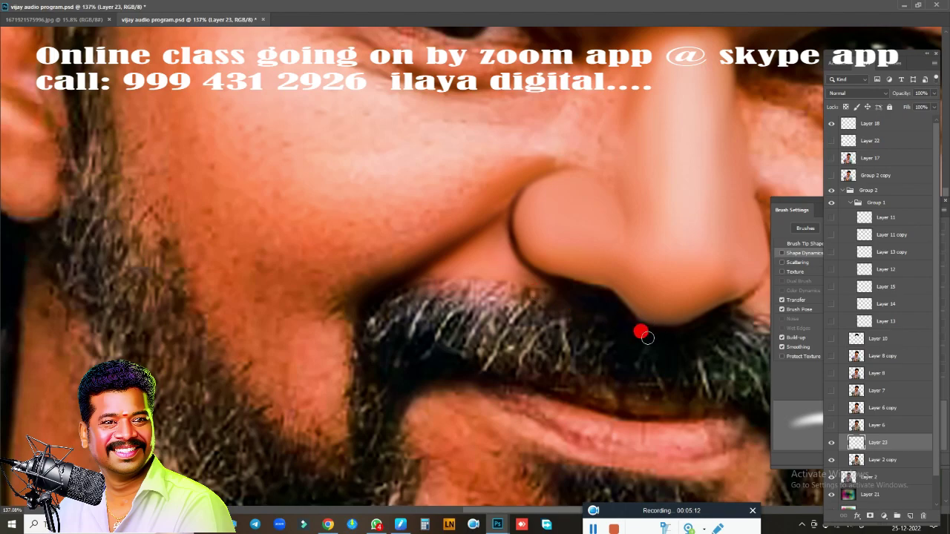
pyautogui.moveTo(647, 337)
pyautogui.mouseDown()
pyautogui.moveTo(482, 272)
pyautogui.moveTo(398, 217)
pyautogui.mouseUp()
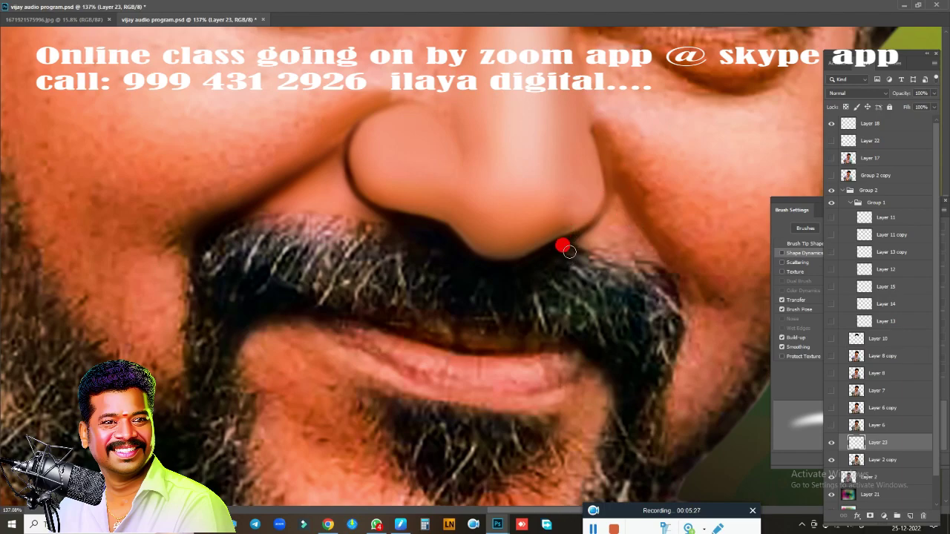
# Smudge the moustache from its left end to its right end into smooth blended strokes.
pyautogui.press('j')
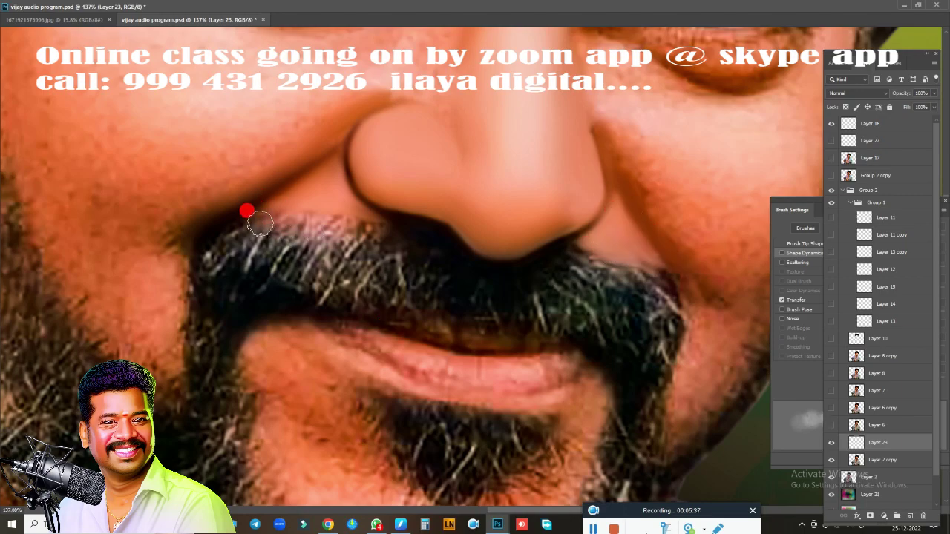
pyautogui.moveTo(246, 223)
pyautogui.mouseDown()
pyautogui.moveTo(243, 241)
pyautogui.moveTo(294, 214)
pyautogui.moveTo(261, 270)
pyautogui.moveTo(322, 214)
pyautogui.moveTo(313, 266)
pyautogui.moveTo(394, 227)
pyautogui.moveTo(428, 233)
pyautogui.moveTo(423, 281)
pyautogui.mouseUp()
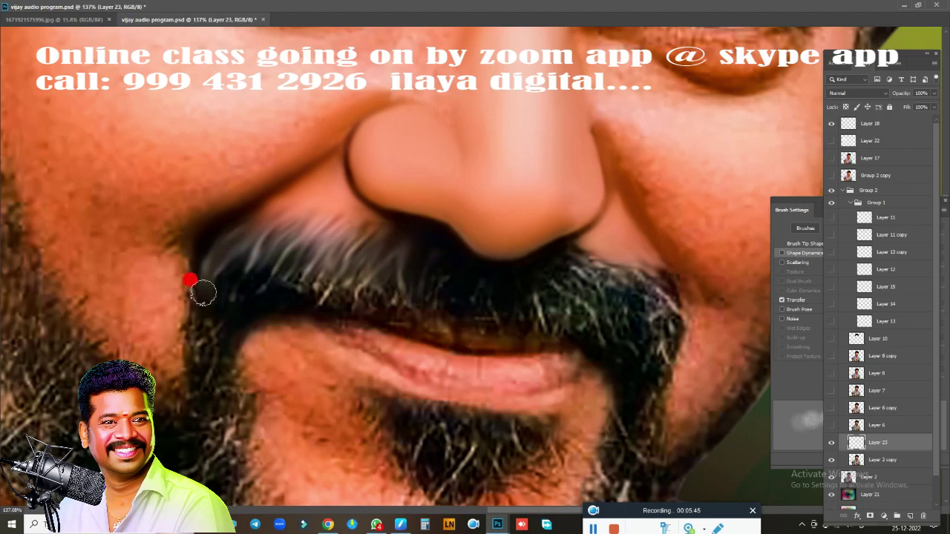
pyautogui.moveTo(203, 293)
pyautogui.mouseDown()
pyautogui.moveTo(231, 301)
pyautogui.moveTo(272, 275)
pyautogui.moveTo(354, 264)
pyautogui.moveTo(391, 308)
pyautogui.moveTo(453, 278)
pyautogui.moveTo(409, 282)
pyautogui.moveTo(449, 274)
pyautogui.moveTo(475, 318)
pyautogui.moveTo(495, 294)
pyautogui.moveTo(526, 303)
pyautogui.moveTo(538, 277)
pyautogui.mouseUp()
pyautogui.moveTo(565, 287); pyautogui.dragTo(573, 254)
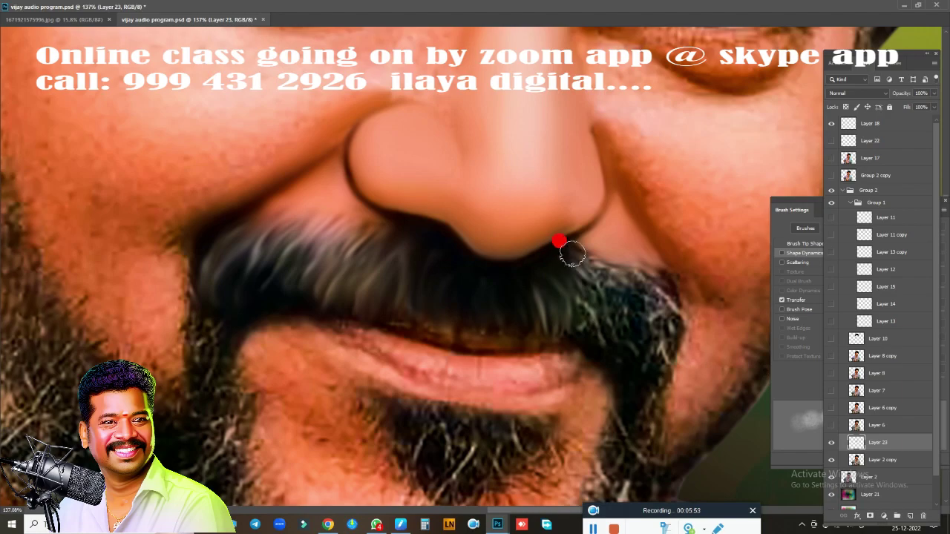
pyautogui.moveTo(607, 283)
pyautogui.mouseDown()
pyautogui.moveTo(632, 286)
pyautogui.moveTo(651, 260)
pyautogui.moveTo(670, 316)
pyautogui.moveTo(659, 386)
pyautogui.moveTo(608, 297)
pyautogui.moveTo(595, 322)
pyautogui.moveTo(573, 286)
pyautogui.moveTo(566, 328)
pyautogui.mouseUp()
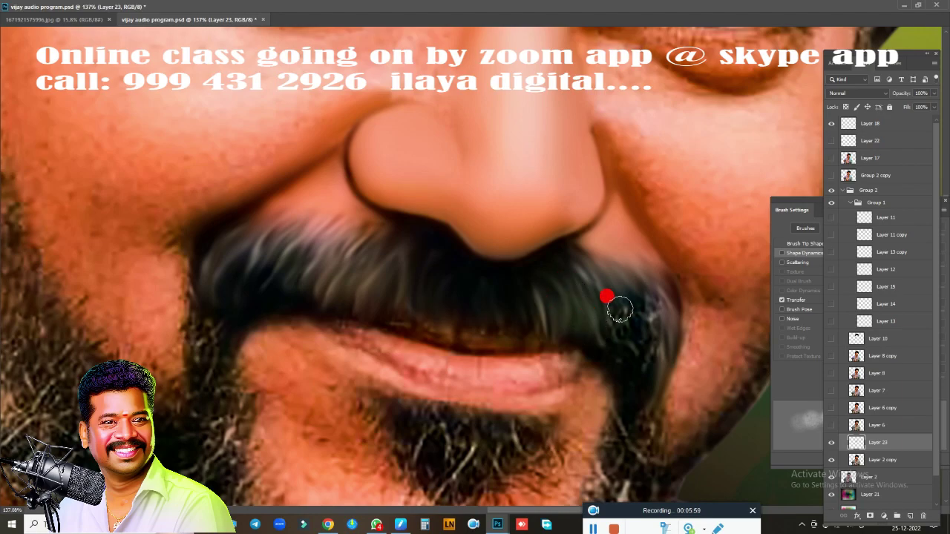
pyautogui.moveTo(620, 309)
pyautogui.mouseDown()
pyautogui.moveTo(617, 302)
pyautogui.moveTo(655, 322)
pyautogui.moveTo(651, 361)
pyautogui.moveTo(617, 351)
pyautogui.mouseUp()
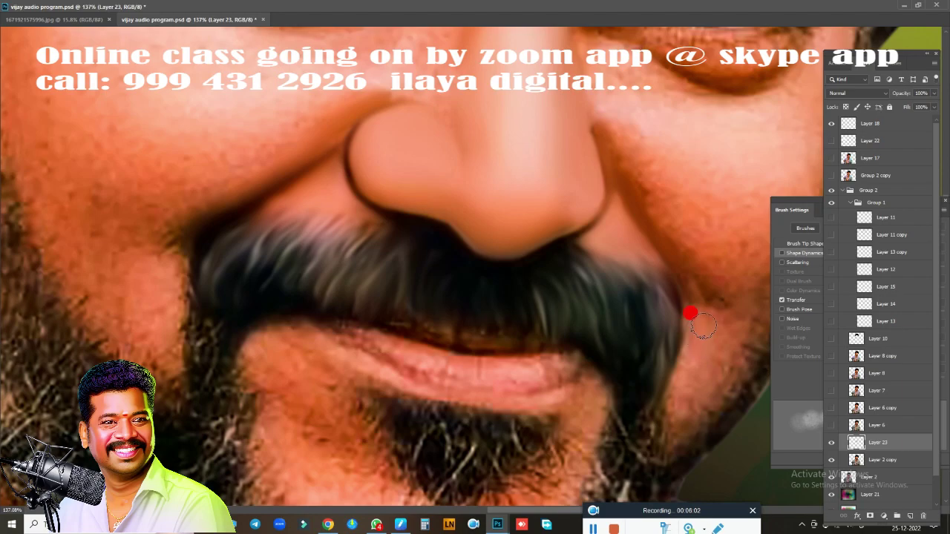
pyautogui.moveTo(704, 325)
pyautogui.mouseDown()
pyautogui.moveTo(708, 341)
pyautogui.moveTo(682, 355)
pyautogui.moveTo(694, 364)
pyautogui.mouseUp()
pyautogui.moveTo(689, 398)
pyautogui.mouseDown()
pyautogui.moveTo(527, 320)
pyautogui.moveTo(454, 339)
pyautogui.moveTo(503, 343)
pyautogui.moveTo(464, 344)
pyautogui.mouseUp()
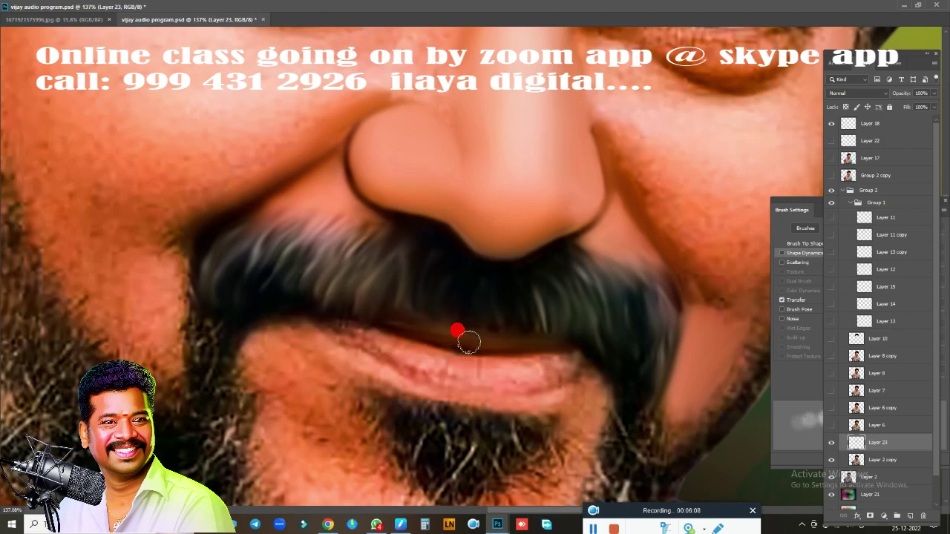
# Blend the upper and lower lip edges, lip line and lip corners into the beard.
pyautogui.moveTo(346, 327)
pyautogui.mouseDown()
pyautogui.moveTo(371, 343)
pyautogui.moveTo(324, 319)
pyautogui.moveTo(382, 361)
pyautogui.mouseUp()
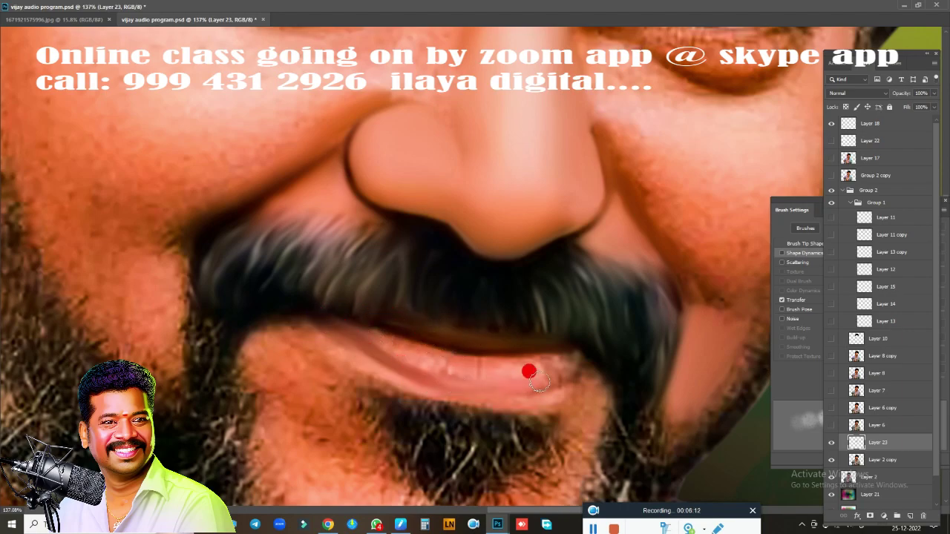
pyautogui.moveTo(539, 381)
pyautogui.mouseDown()
pyautogui.moveTo(552, 381)
pyautogui.moveTo(497, 389)
pyautogui.mouseUp()
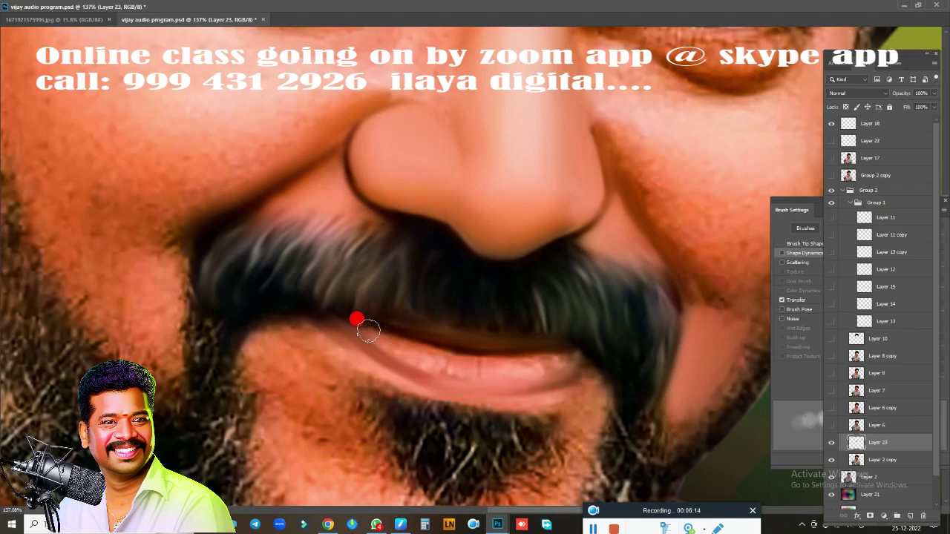
pyautogui.moveTo(368, 332); pyautogui.dragTo(459, 352)
pyautogui.moveTo(514, 359)
pyautogui.mouseDown()
pyautogui.moveTo(548, 361)
pyautogui.moveTo(420, 362)
pyautogui.mouseUp()
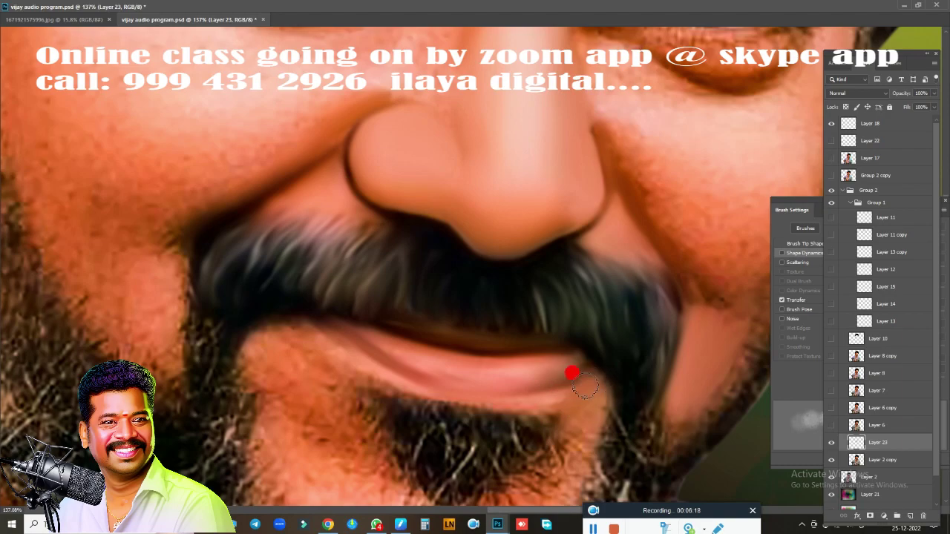
pyautogui.moveTo(583, 404); pyautogui.dragTo(584, 430)
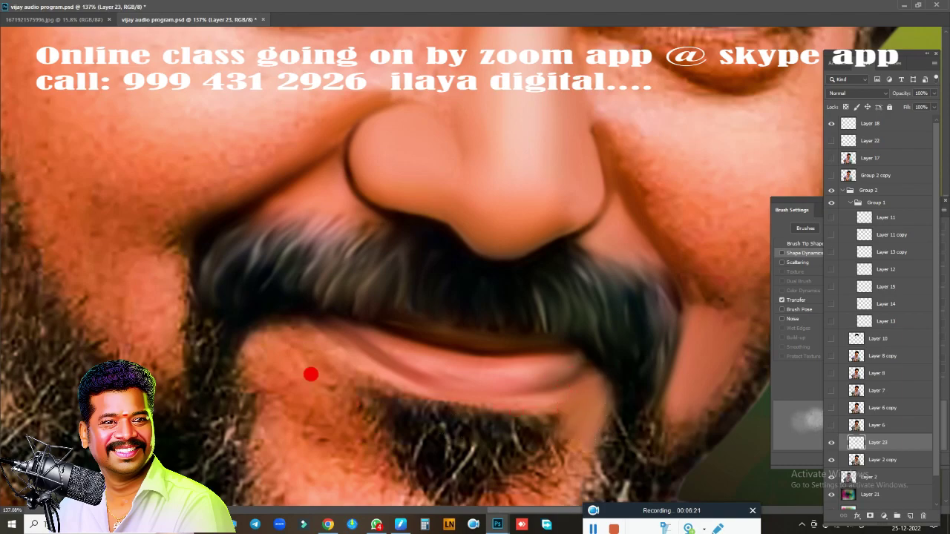
pyautogui.moveTo(310, 375)
pyautogui.mouseDown()
pyautogui.moveTo(280, 316)
pyautogui.moveTo(257, 316)
pyautogui.moveTo(265, 309)
pyautogui.moveTo(235, 368)
pyautogui.moveTo(259, 366)
pyautogui.moveTo(284, 388)
pyautogui.moveTo(293, 326)
pyautogui.moveTo(356, 369)
pyautogui.moveTo(362, 402)
pyautogui.moveTo(409, 403)
pyautogui.moveTo(424, 430)
pyautogui.moveTo(463, 415)
pyautogui.moveTo(520, 435)
pyautogui.moveTo(452, 409)
pyautogui.moveTo(515, 408)
pyautogui.moveTo(495, 423)
pyautogui.moveTo(555, 414)
pyautogui.moveTo(555, 465)
pyautogui.moveTo(559, 454)
pyautogui.moveTo(515, 446)
pyautogui.moveTo(469, 467)
pyautogui.moveTo(282, 429)
pyautogui.moveTo(231, 315)
pyautogui.moveTo(658, 259)
pyautogui.moveTo(460, 379)
pyautogui.moveTo(545, 312)
pyautogui.moveTo(505, 375)
pyautogui.moveTo(488, 377)
pyautogui.moveTo(471, 318)
pyautogui.moveTo(556, 430)
pyautogui.moveTo(536, 421)
pyautogui.moveTo(551, 440)
pyautogui.moveTo(599, 444)
pyautogui.moveTo(530, 403)
pyautogui.moveTo(552, 441)
pyautogui.moveTo(573, 395)
pyautogui.moveTo(567, 379)
pyautogui.moveTo(615, 347)
pyautogui.moveTo(624, 363)
pyautogui.moveTo(614, 407)
pyautogui.moveTo(600, 327)
pyautogui.moveTo(532, 241)
pyautogui.mouseUp()
# Smudge the skin under the right eye, along the nose's right edge and at the jaw.
pyautogui.moveTo(607, 208); pyautogui.dragTo(610, 216)
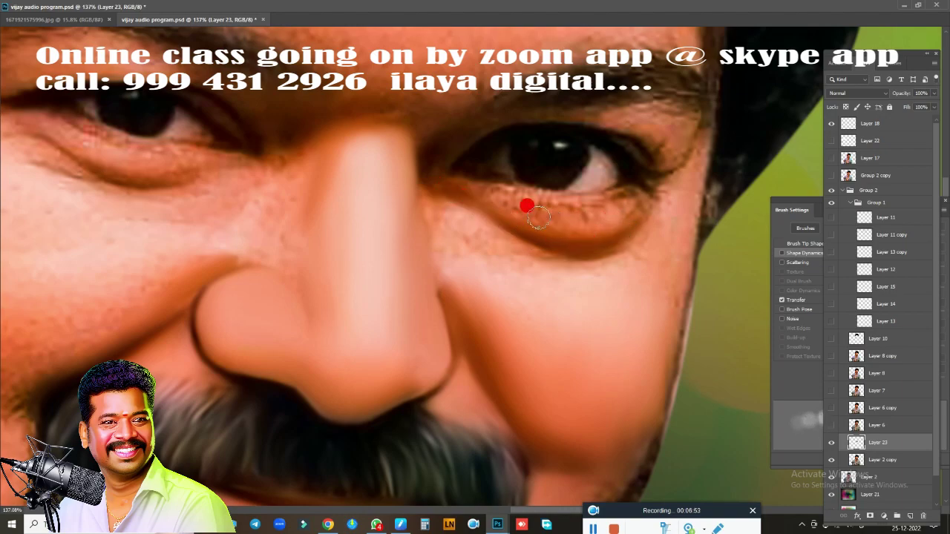
pyautogui.moveTo(488, 200); pyautogui.dragTo(586, 214)
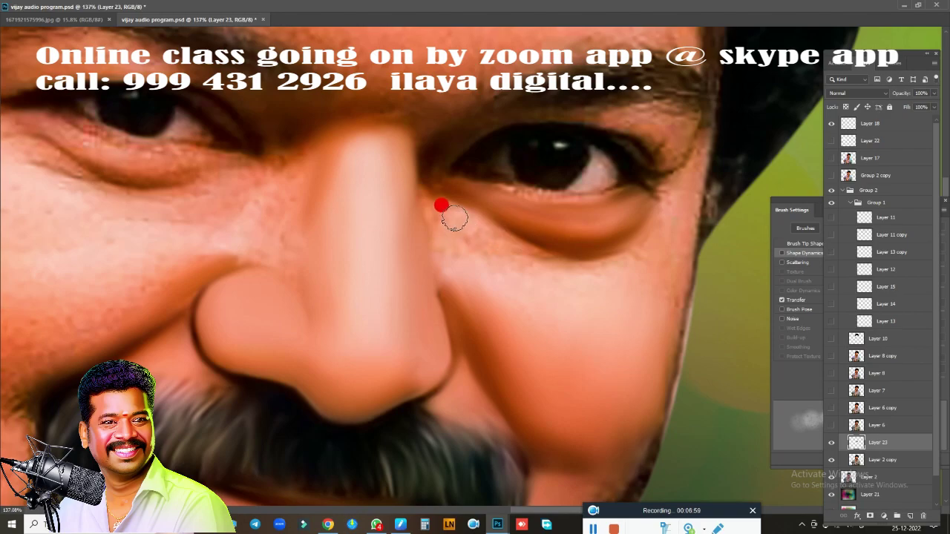
pyautogui.moveTo(406, 163); pyautogui.dragTo(415, 143)
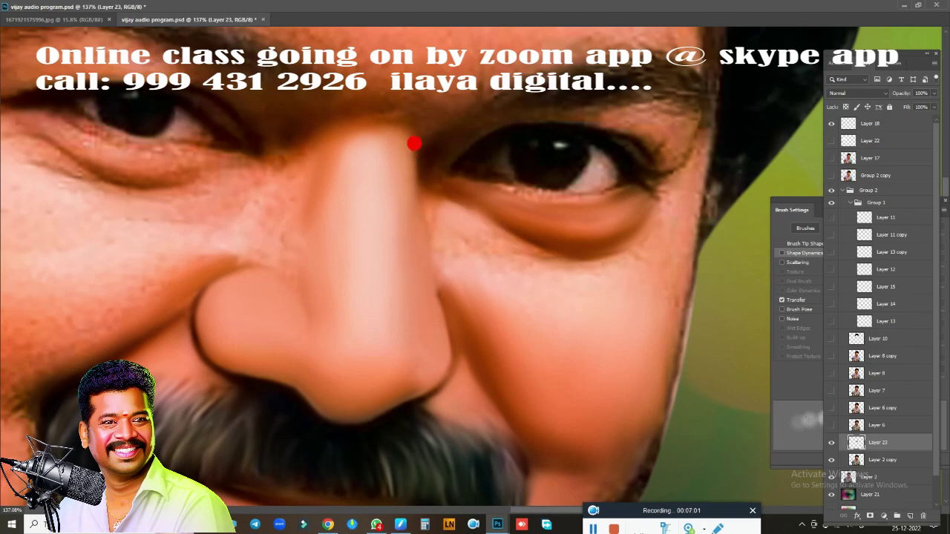
pyautogui.moveTo(427, 178); pyautogui.dragTo(431, 209)
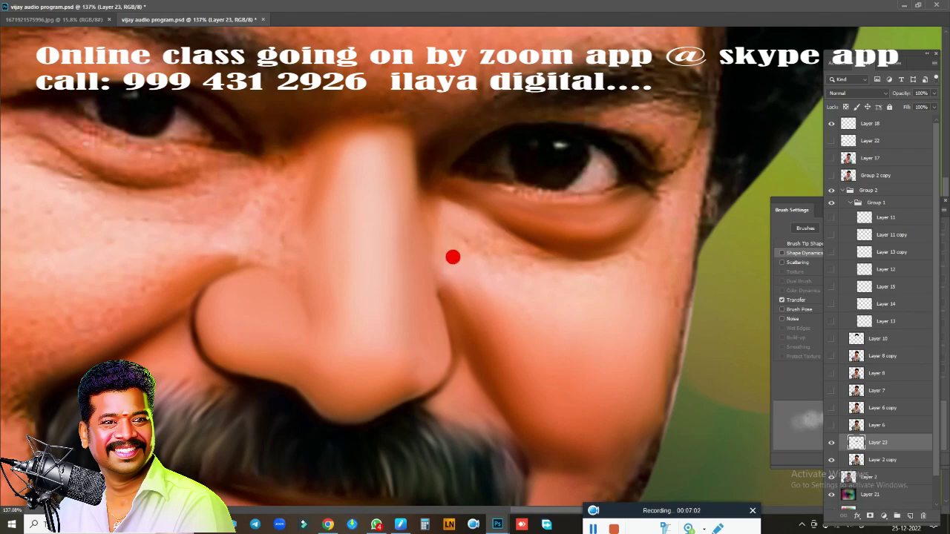
pyautogui.moveTo(453, 256)
pyautogui.mouseDown()
pyautogui.moveTo(453, 227)
pyautogui.moveTo(556, 276)
pyautogui.moveTo(651, 235)
pyautogui.moveTo(549, 275)
pyautogui.moveTo(452, 257)
pyautogui.moveTo(569, 278)
pyautogui.moveTo(445, 273)
pyautogui.moveTo(505, 304)
pyautogui.moveTo(483, 280)
pyautogui.moveTo(573, 332)
pyautogui.moveTo(552, 298)
pyautogui.moveTo(683, 256)
pyautogui.mouseUp()
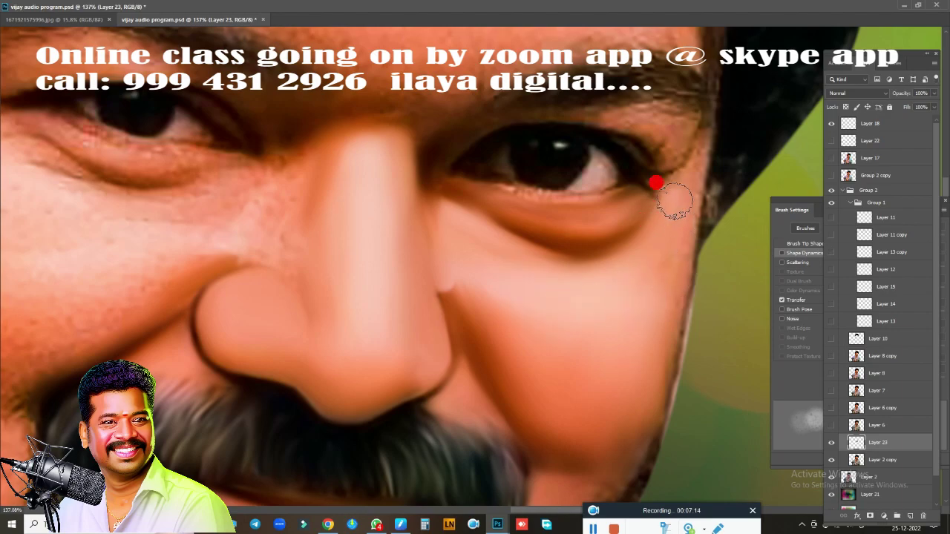
pyautogui.moveTo(674, 200)
pyautogui.mouseDown()
pyautogui.moveTo(635, 436)
pyautogui.moveTo(594, 435)
pyautogui.moveTo(626, 375)
pyautogui.moveTo(632, 251)
pyautogui.moveTo(451, 140)
pyautogui.moveTo(500, 119)
pyautogui.moveTo(658, 107)
pyautogui.moveTo(682, 120)
pyautogui.moveTo(690, 149)
pyautogui.moveTo(612, 113)
pyautogui.moveTo(646, 131)
pyautogui.moveTo(656, 158)
pyautogui.moveTo(527, 181)
pyautogui.moveTo(622, 186)
pyautogui.moveTo(517, 193)
pyautogui.mouseUp()
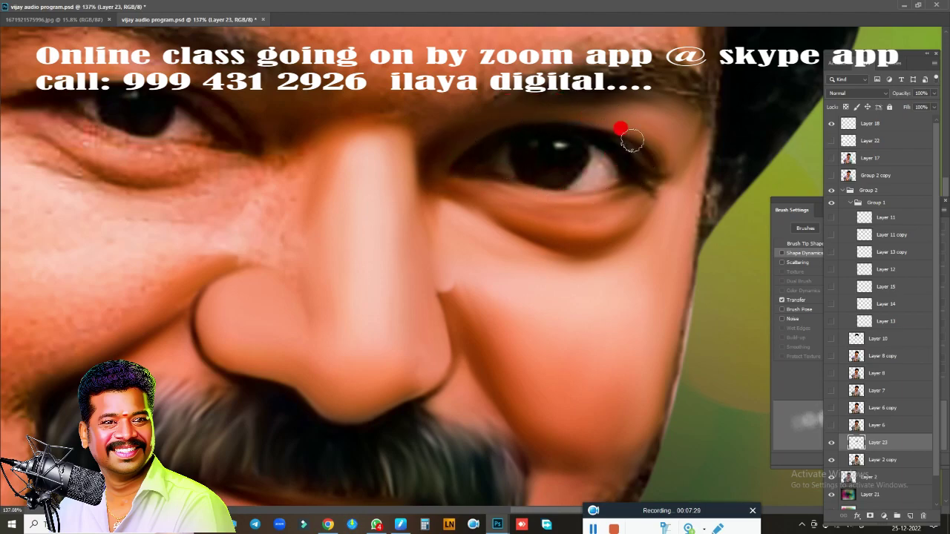
# Smudge the skin from the nose bridge to the left eye, its eyebrow, eyelid and upper cheek.
pyautogui.scroll(-2, 564, 289)
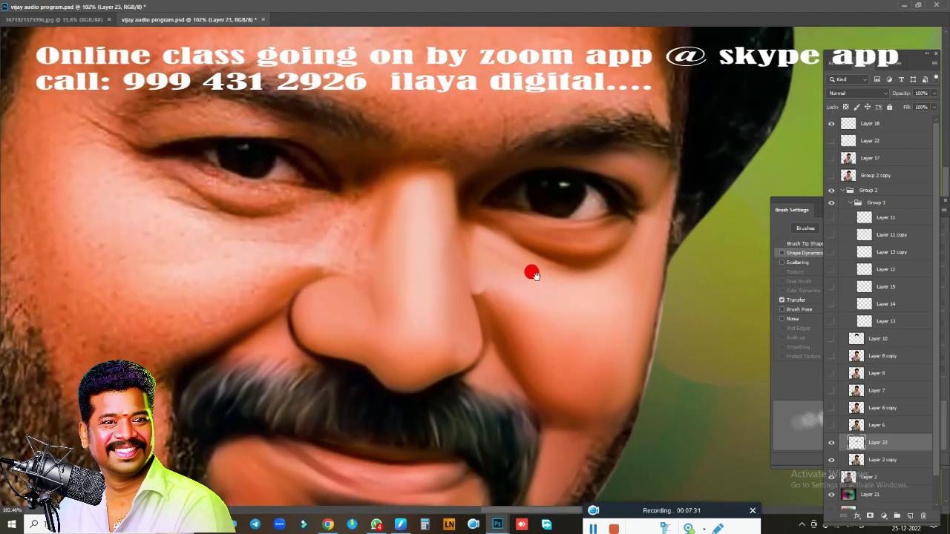
pyautogui.scroll(-2, 530, 272)
pyautogui.scroll(-2, 683, 233)
pyautogui.moveTo(541, 236)
pyautogui.mouseDown()
pyautogui.moveTo(400, 159)
pyautogui.moveTo(397, 123)
pyautogui.moveTo(490, 136)
pyautogui.moveTo(559, 186)
pyautogui.mouseUp()
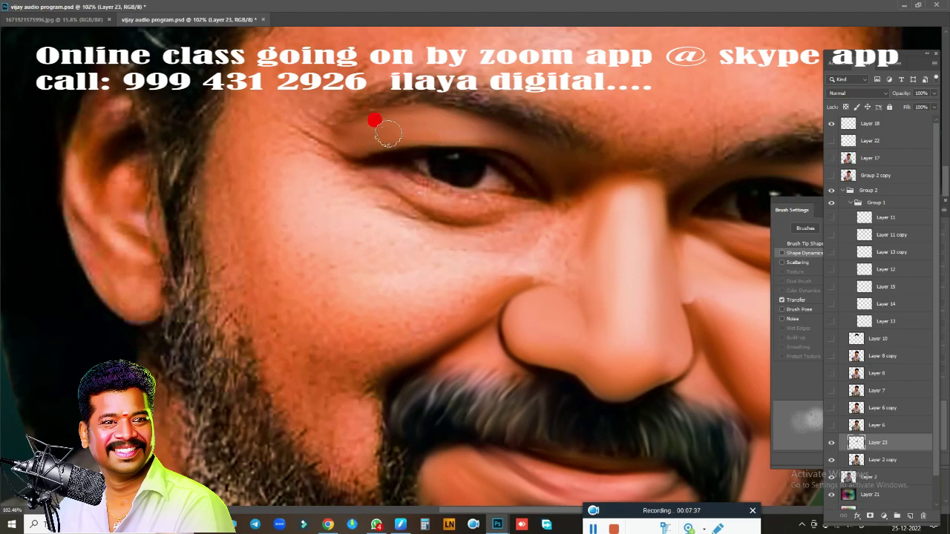
pyautogui.moveTo(387, 133); pyautogui.dragTo(581, 184)
pyautogui.moveTo(366, 173); pyautogui.dragTo(368, 179)
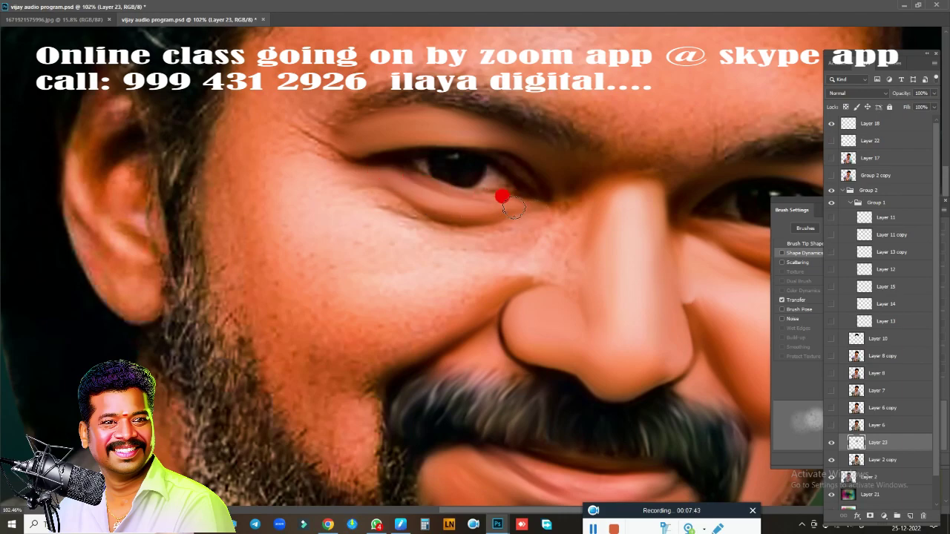
pyautogui.moveTo(512, 208); pyautogui.dragTo(401, 173)
pyautogui.moveTo(341, 167); pyautogui.dragTo(326, 157)
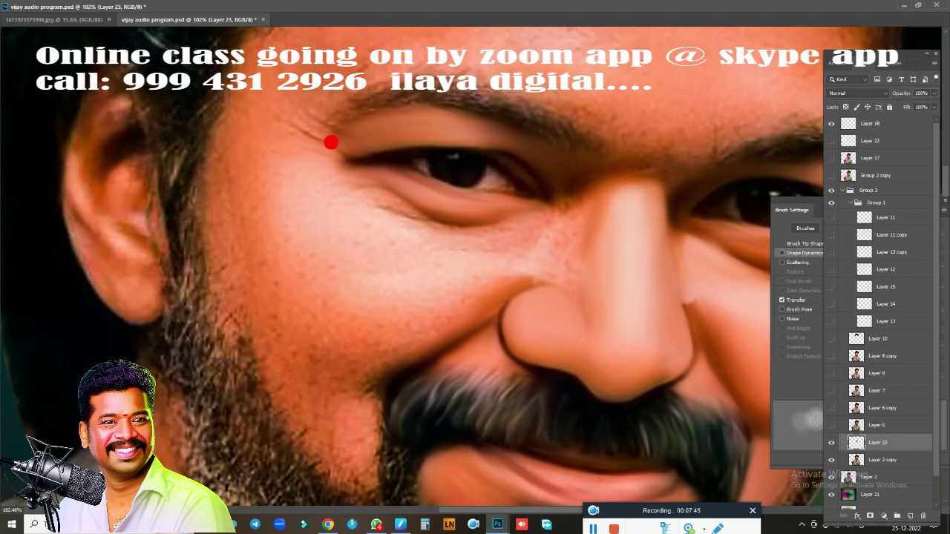
pyautogui.moveTo(344, 216)
pyautogui.mouseDown()
pyautogui.moveTo(345, 234)
pyautogui.moveTo(403, 250)
pyautogui.moveTo(349, 201)
pyautogui.moveTo(414, 214)
pyautogui.moveTo(396, 215)
pyautogui.moveTo(508, 213)
pyautogui.moveTo(331, 210)
pyautogui.moveTo(409, 248)
pyautogui.moveTo(530, 239)
pyautogui.moveTo(572, 199)
pyautogui.mouseUp()
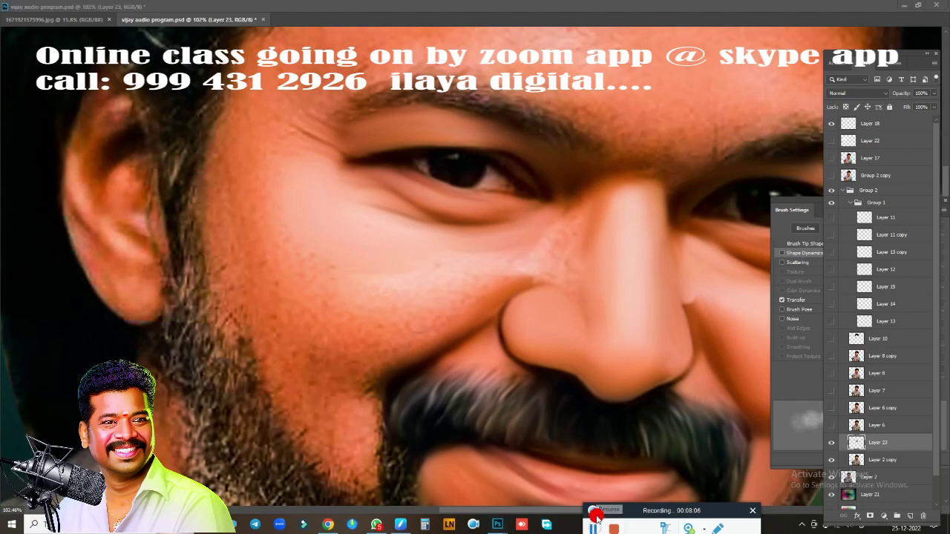
pyautogui.click(451, 286)
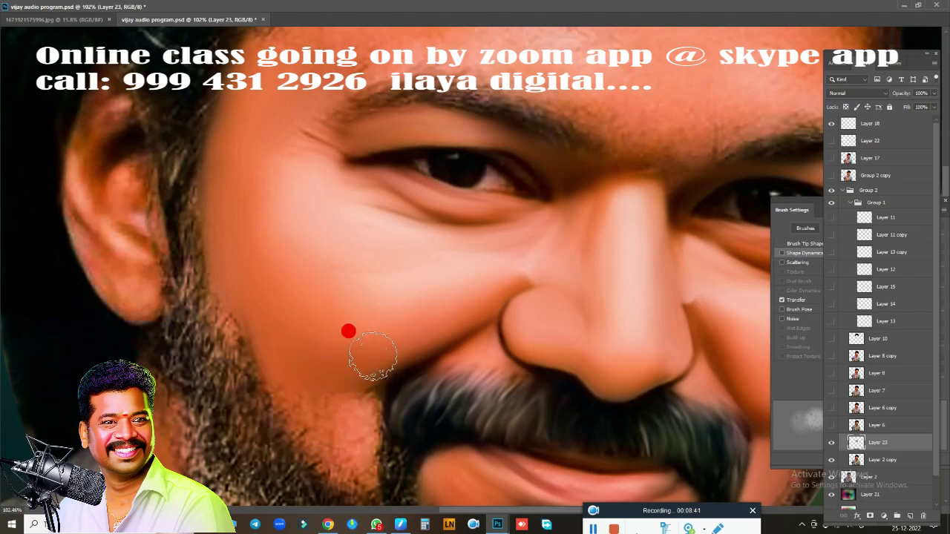
# Smudge the beard-cheek edge, upper forehead, forehead lines and left eyebrow smooth with a new brush tip.
pyautogui.moveTo(358, 429)
pyautogui.mouseDown()
pyautogui.moveTo(363, 379)
pyautogui.moveTo(340, 416)
pyautogui.moveTo(354, 429)
pyautogui.moveTo(318, 411)
pyautogui.mouseUp()
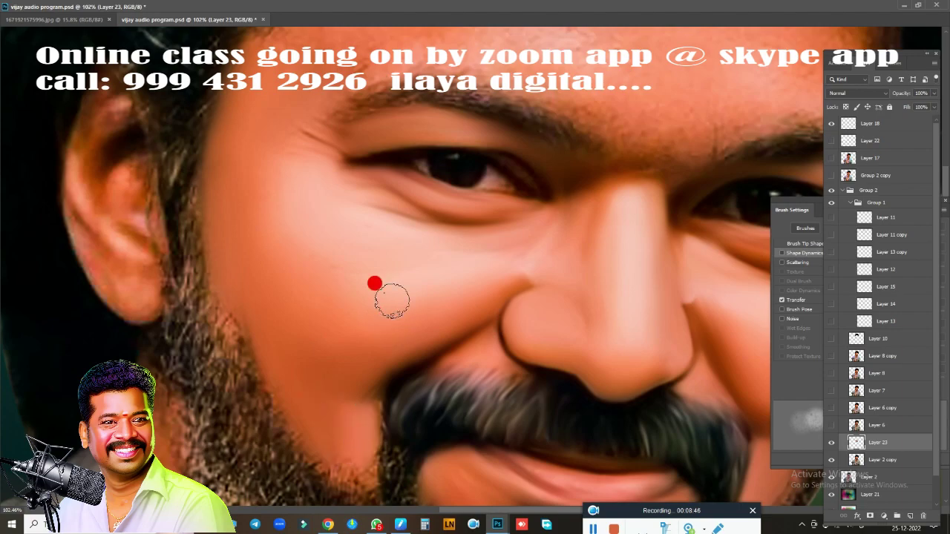
pyautogui.rightClick(364, 267)
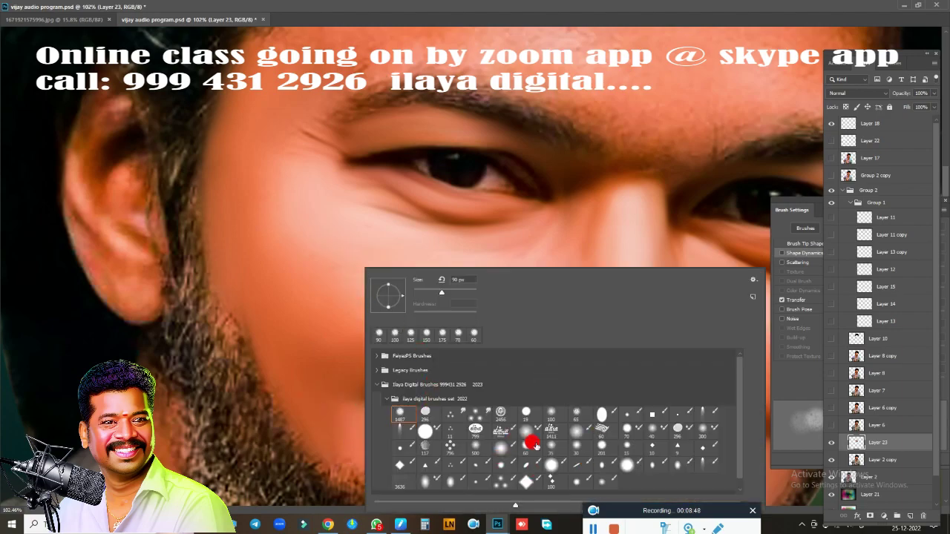
pyautogui.click(468, 19)
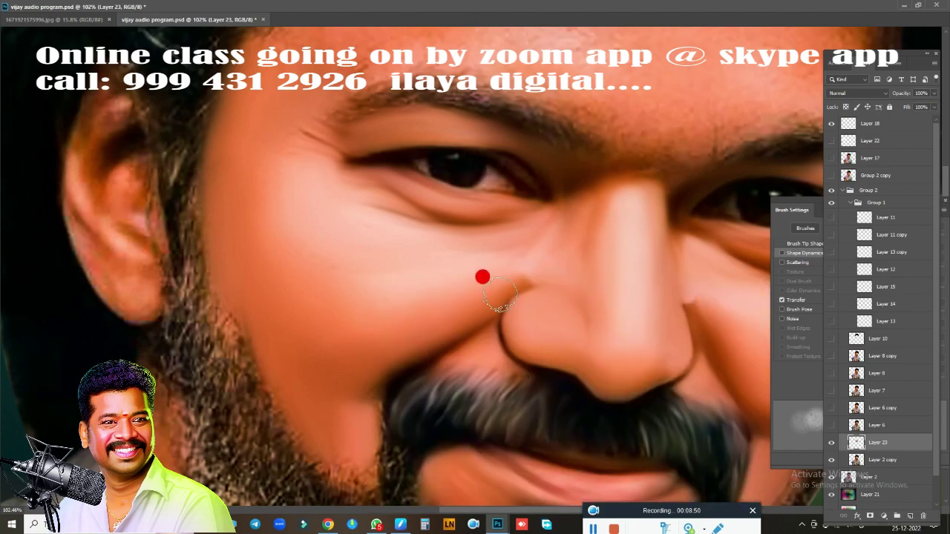
pyautogui.moveTo(483, 277)
pyautogui.mouseDown()
pyautogui.moveTo(451, 322)
pyautogui.moveTo(406, 344)
pyautogui.moveTo(596, 322)
pyautogui.moveTo(573, 290)
pyautogui.mouseUp()
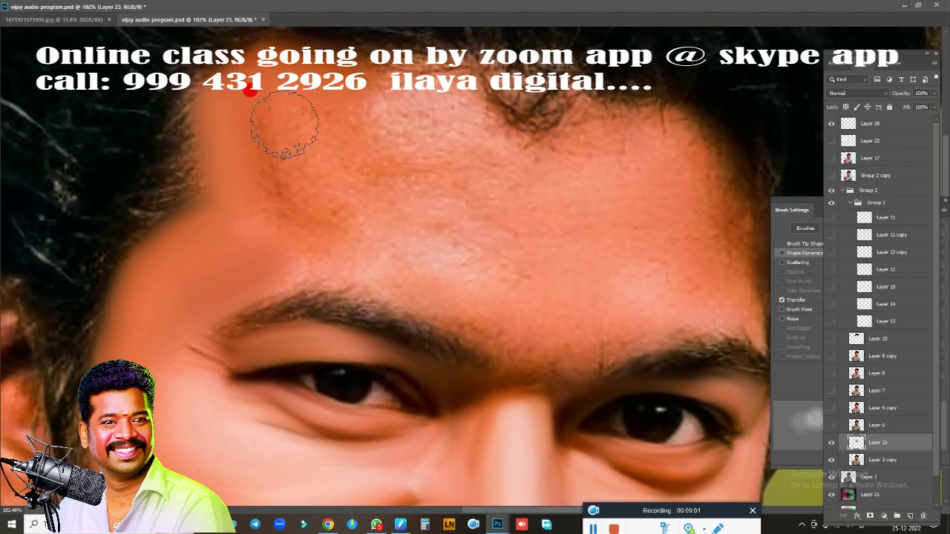
pyautogui.moveTo(276, 167)
pyautogui.mouseDown()
pyautogui.moveTo(447, 112)
pyautogui.moveTo(355, 256)
pyautogui.moveTo(490, 134)
pyautogui.moveTo(525, 125)
pyautogui.moveTo(348, 114)
pyautogui.moveTo(545, 148)
pyautogui.mouseUp()
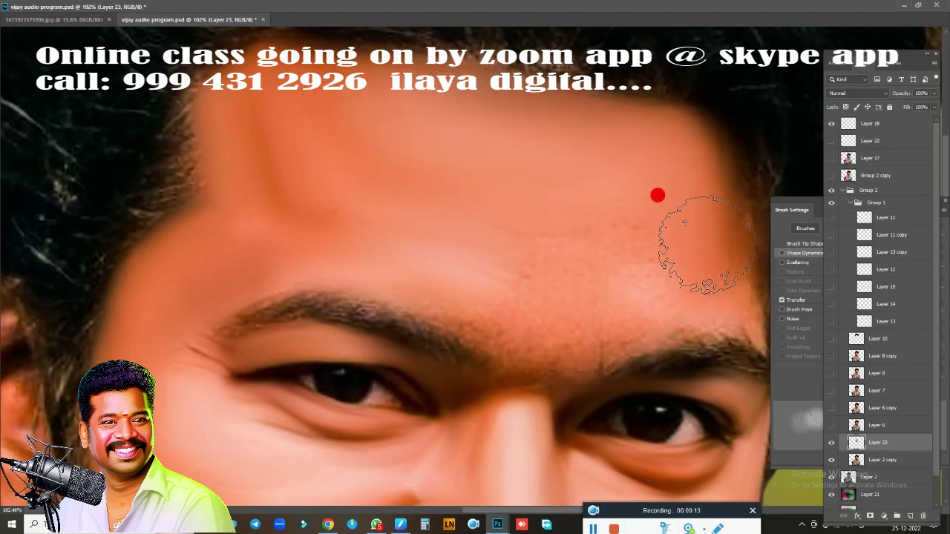
pyautogui.moveTo(463, 263)
pyautogui.mouseDown()
pyautogui.moveTo(497, 184)
pyautogui.moveTo(312, 155)
pyautogui.moveTo(260, 134)
pyautogui.moveTo(210, 187)
pyautogui.moveTo(460, 289)
pyautogui.moveTo(553, 280)
pyautogui.moveTo(458, 294)
pyautogui.moveTo(497, 210)
pyautogui.moveTo(403, 237)
pyautogui.moveTo(530, 216)
pyautogui.moveTo(562, 171)
pyautogui.moveTo(568, 199)
pyautogui.moveTo(441, 235)
pyautogui.moveTo(371, 275)
pyautogui.moveTo(576, 265)
pyautogui.moveTo(576, 234)
pyautogui.moveTo(204, 239)
pyautogui.mouseUp()
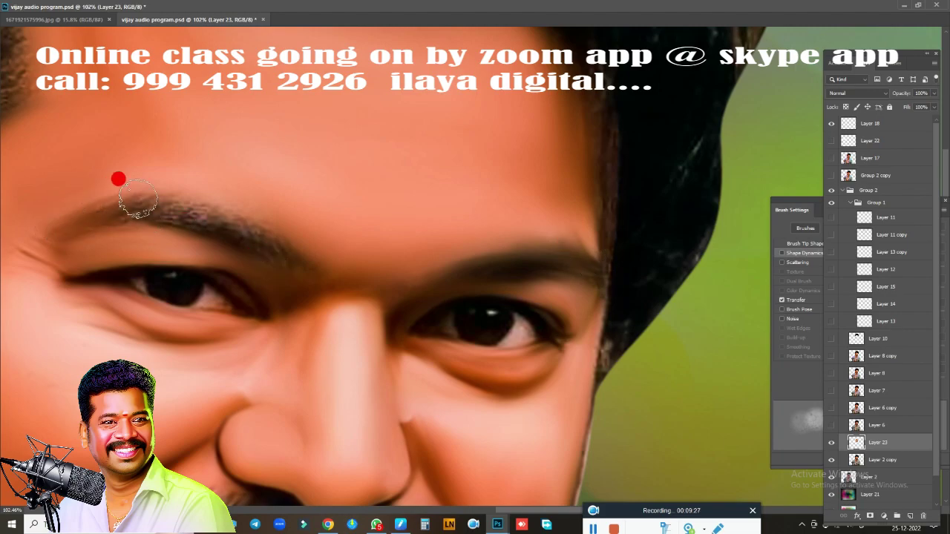
pyautogui.moveTo(137, 199)
pyautogui.mouseDown()
pyautogui.moveTo(149, 212)
pyautogui.moveTo(246, 233)
pyautogui.moveTo(263, 247)
pyautogui.mouseUp()
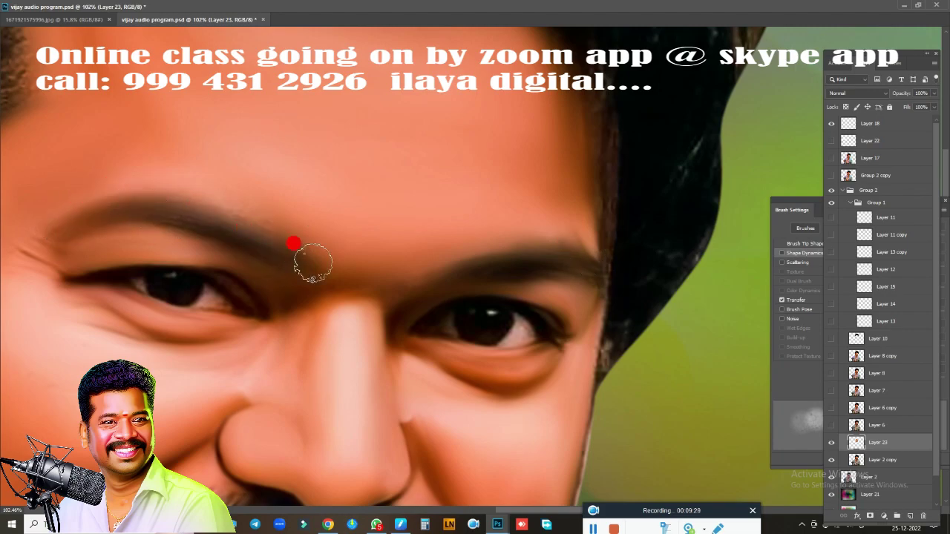
pyautogui.moveTo(479, 349)
pyautogui.mouseDown()
pyautogui.moveTo(564, 246)
pyautogui.moveTo(596, 293)
pyautogui.mouseUp()
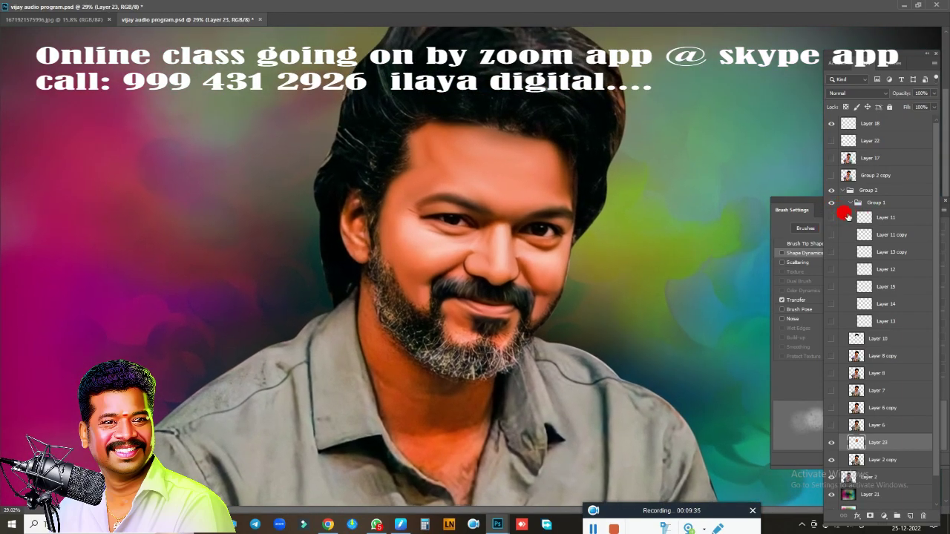
# Toggle Layer 17 to compare painted and original, then fit the bordered image on screen.
pyautogui.click(839, 189)
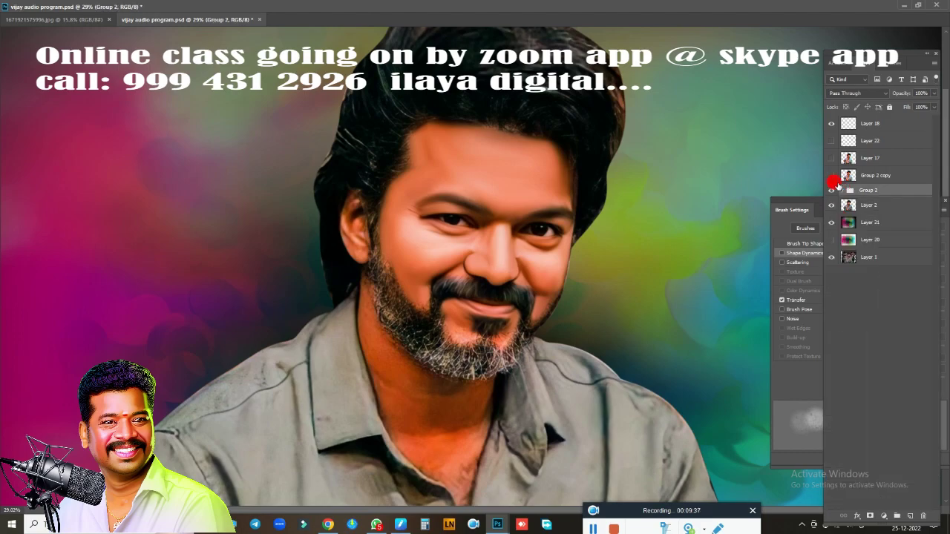
pyautogui.click(830, 157)
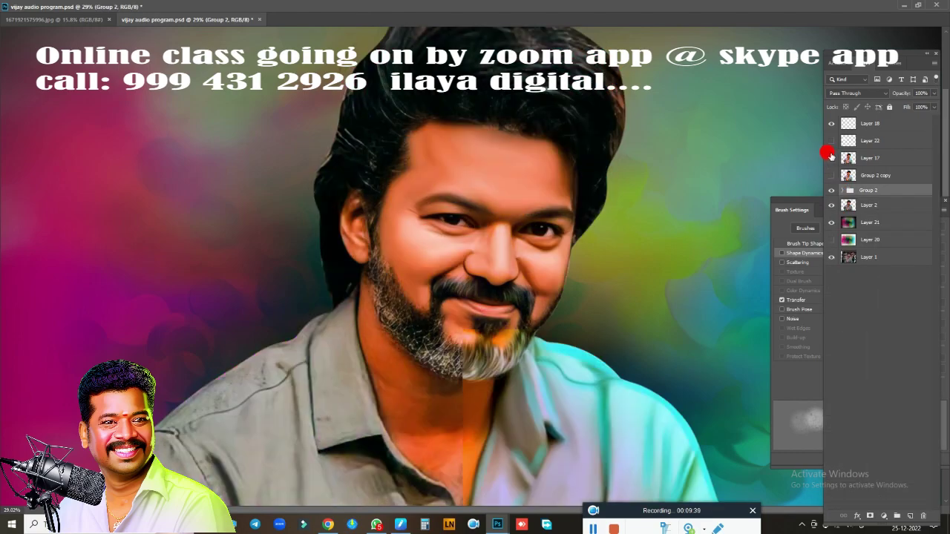
pyautogui.click(831, 158)
pyautogui.click(831, 158)
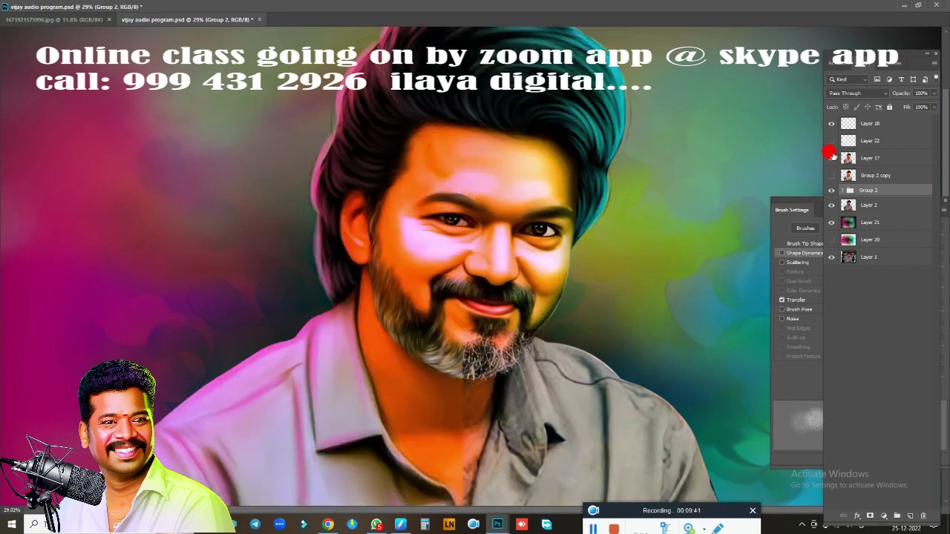
pyautogui.hotkey('ctrl', '0')
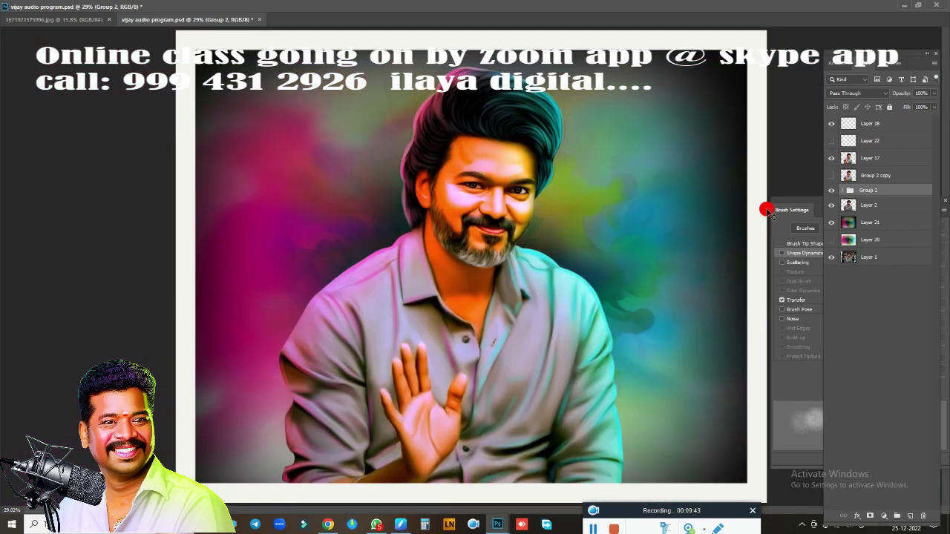